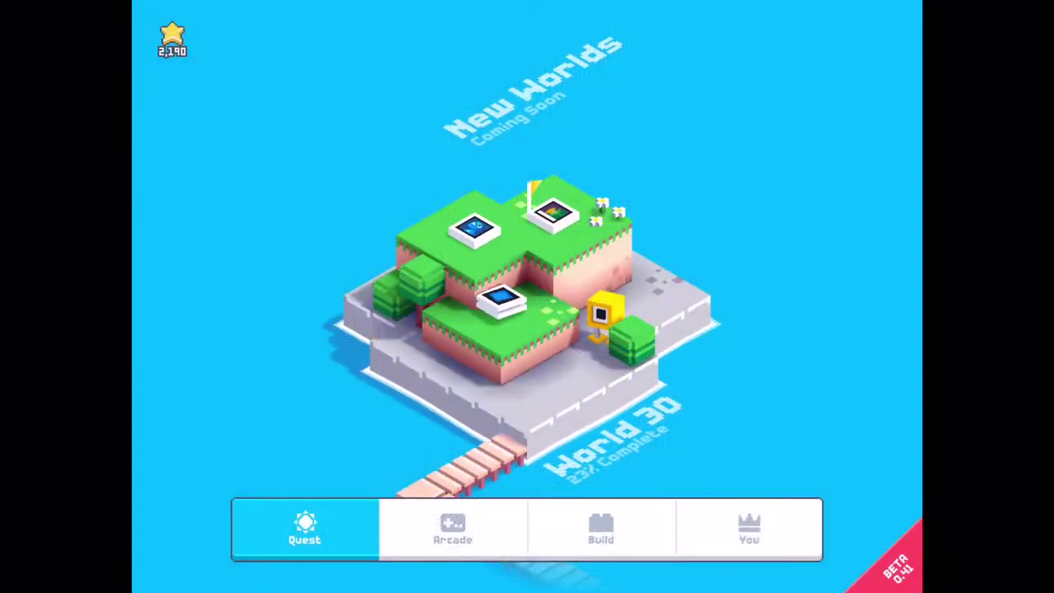
# Switch to the Build section showing the TumbleGirl and PuzzleFace projects and kit templates
pyautogui.click(601, 527)
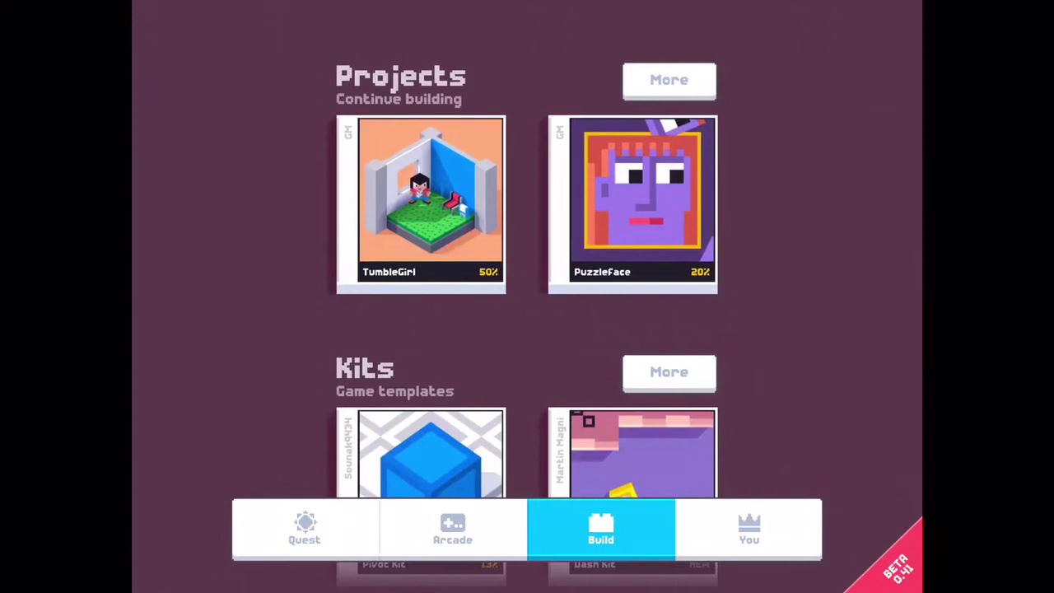
# Expand the full Kits list and scroll down through it
pyautogui.click(675, 370)
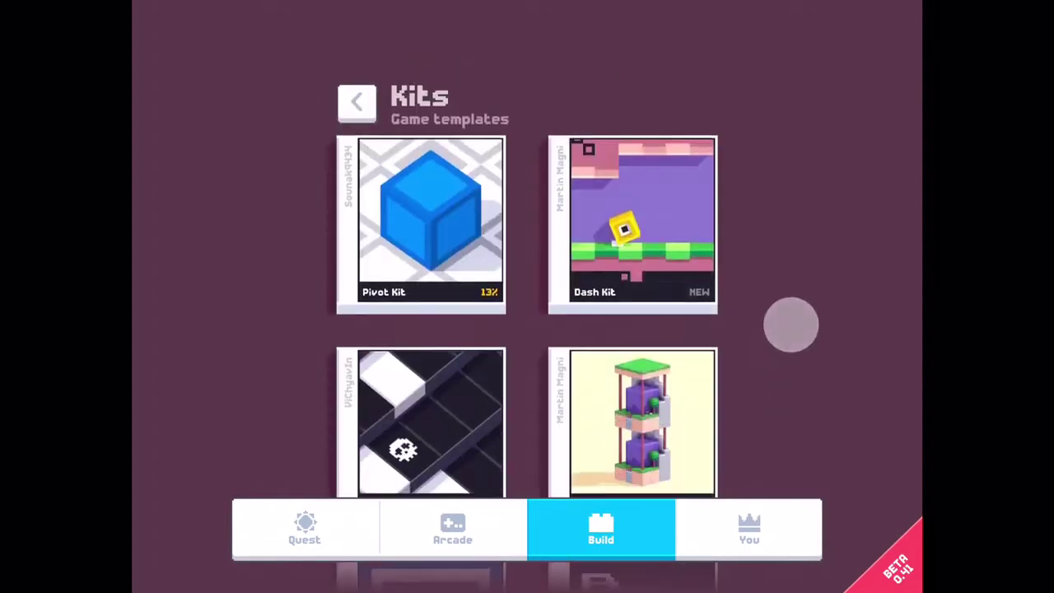
pyautogui.scroll(-5, 790, 324)
pyautogui.scroll(-3, 784, 387)
pyautogui.scroll(-4, 812, 294)
pyautogui.scroll(-2, 809, 324)
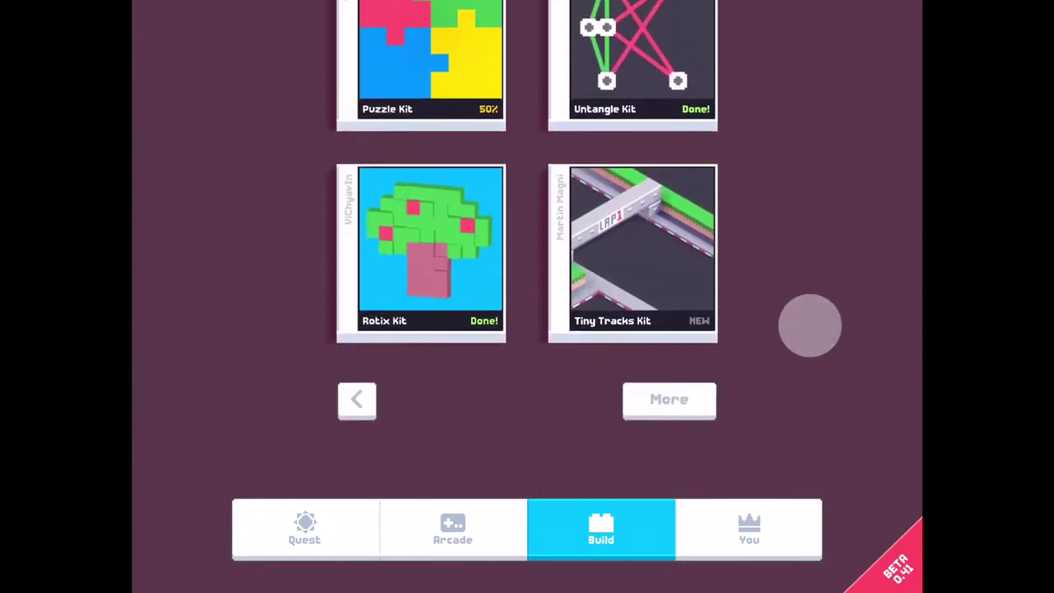
# Load more kits until the Fixel Kit appears, then open its details
pyautogui.click(669, 439)
pyautogui.scroll(-3, 776, 305)
pyautogui.scroll(-3, 790, 329)
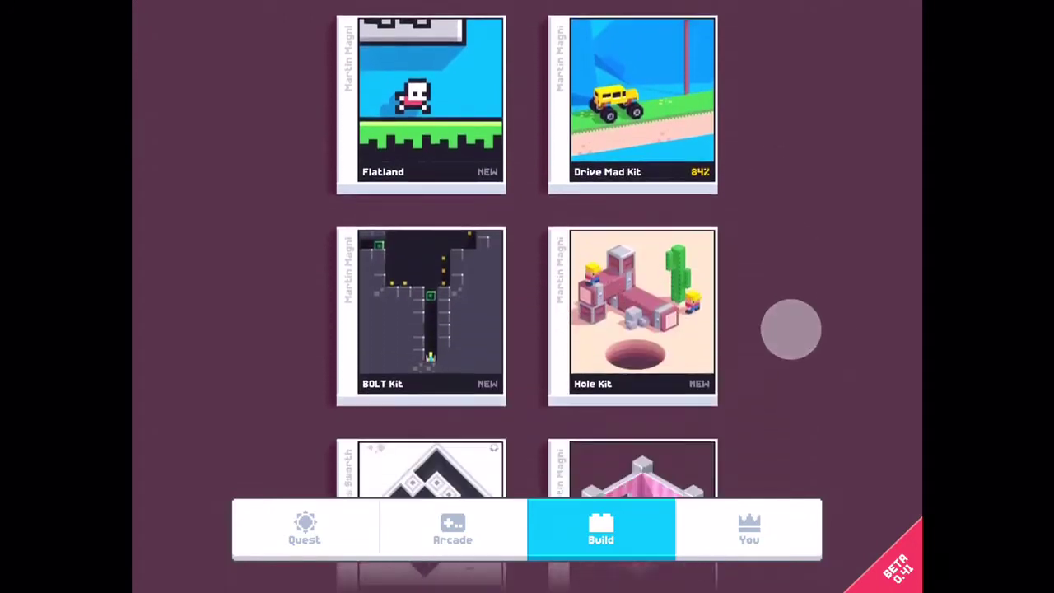
pyautogui.scroll(-2, 800, 402)
pyautogui.scroll(-3, 800, 402)
pyautogui.scroll(-2, 799, 325)
pyautogui.scroll(-2, 805, 348)
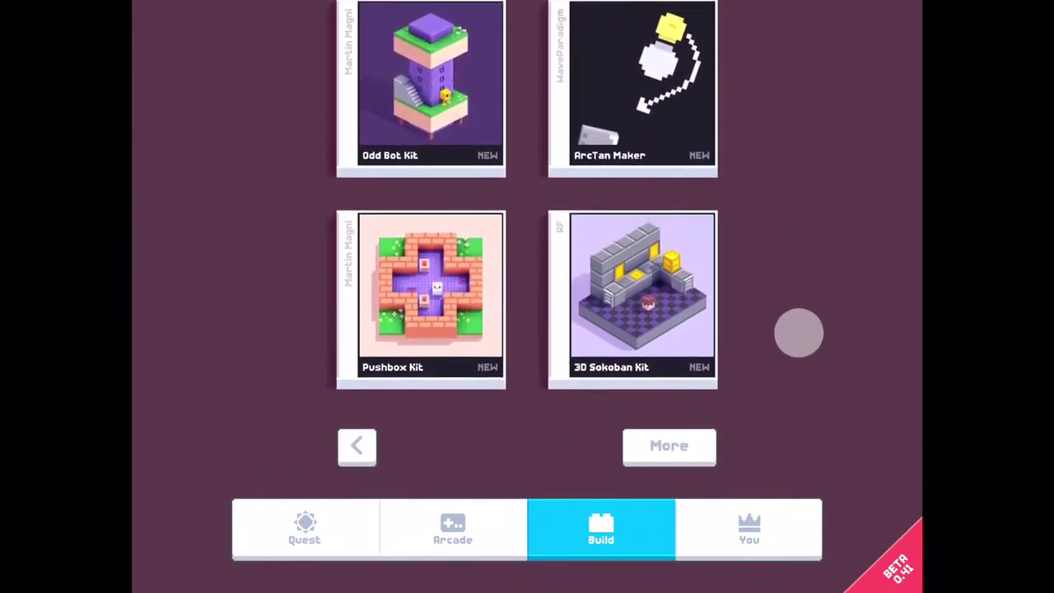
pyautogui.click(668, 436)
pyautogui.scroll(-4, 792, 348)
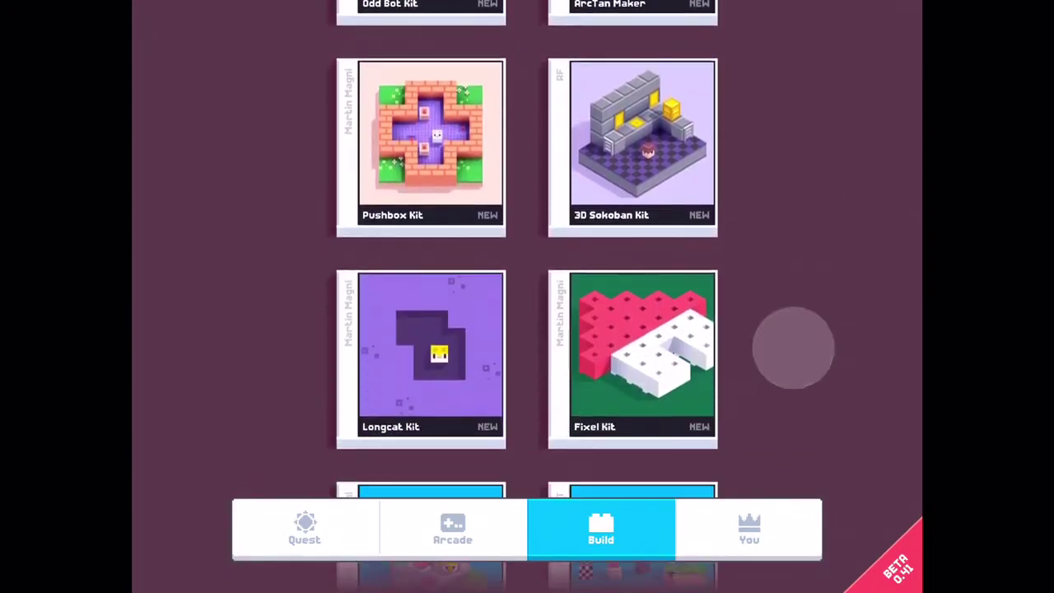
pyautogui.click(632, 296)
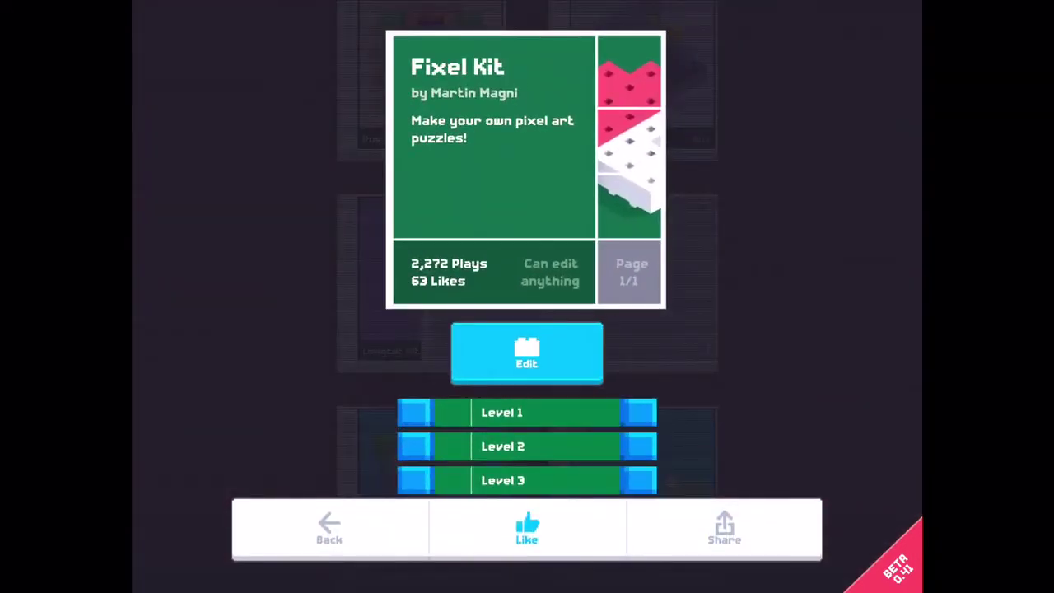
# Copy the Fixel Kit as 'Fixel Kit 2' and bring up its three-level list
pyautogui.click(541, 348)
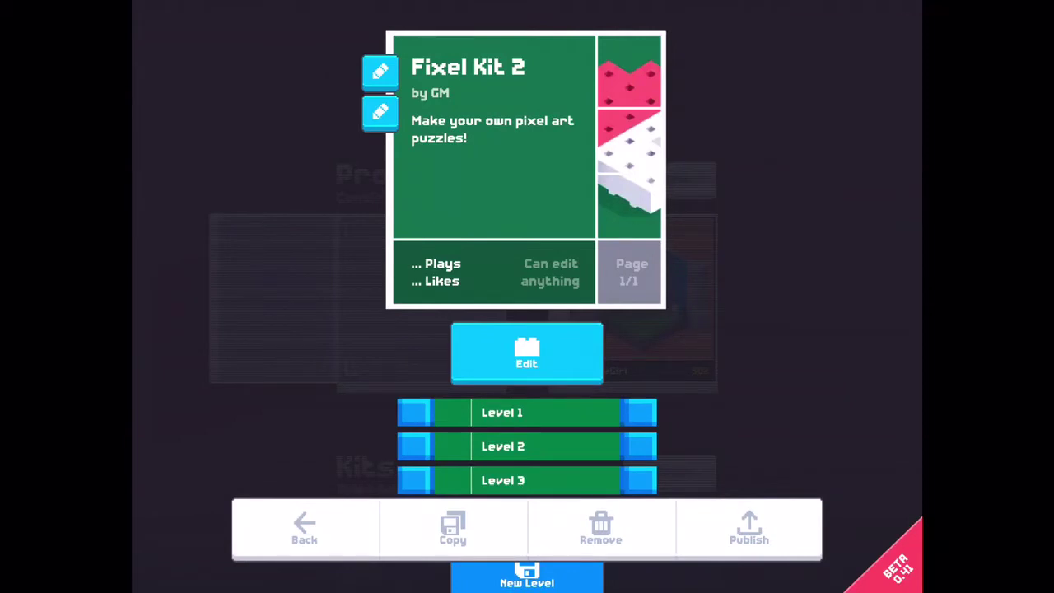
pyautogui.click(529, 158)
pyautogui.moveTo(798, 359); pyautogui.dragTo(811, 266)
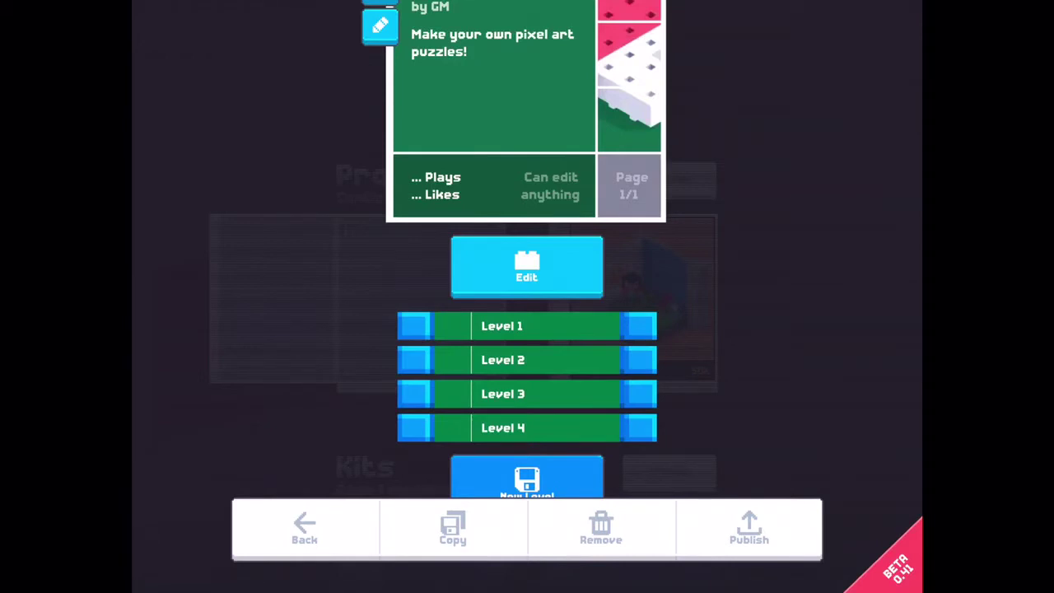
pyautogui.scroll(2, 527, 247)
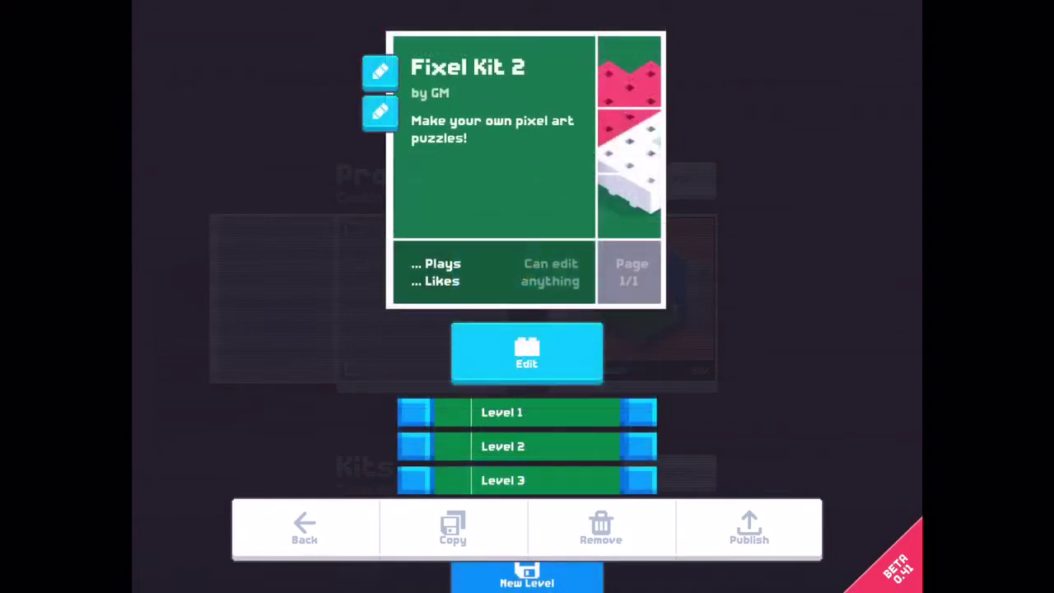
# Open Level 1 of Fixel Kit 2 in the editor
pyautogui.click(502, 412)
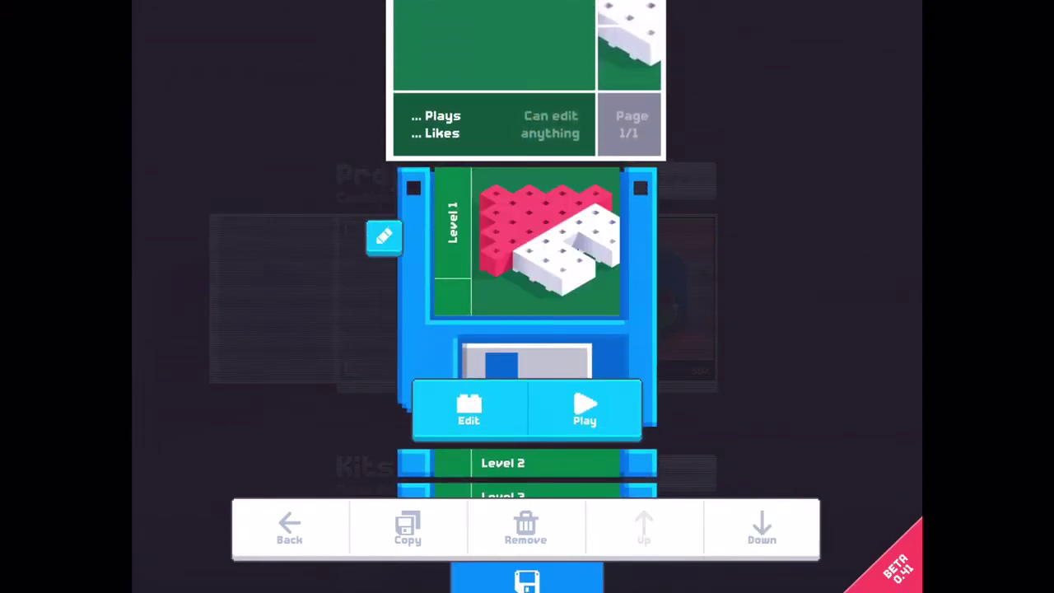
pyautogui.click(466, 405)
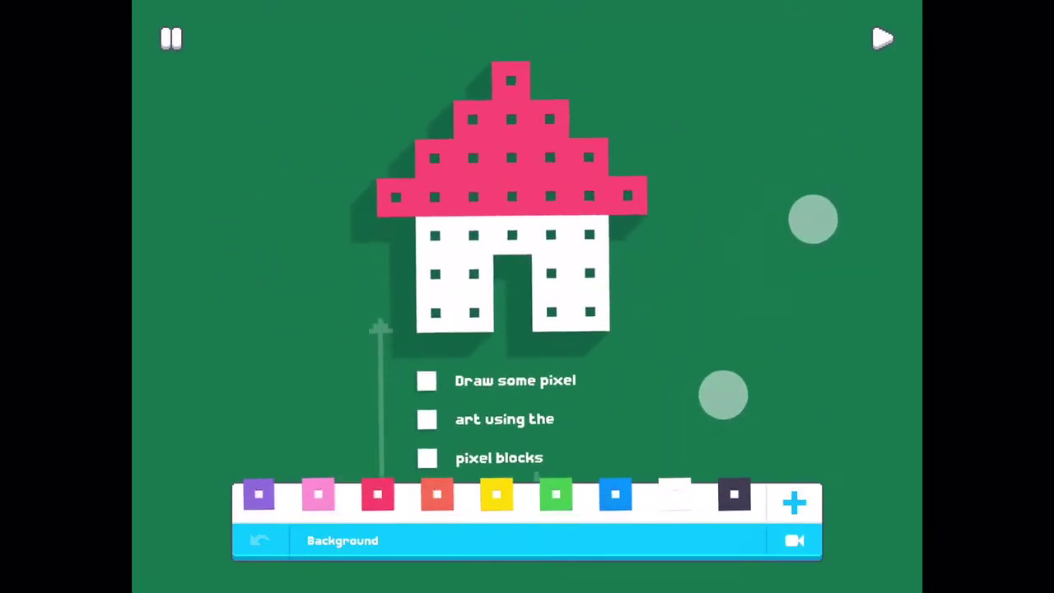
pyautogui.click(604, 367)
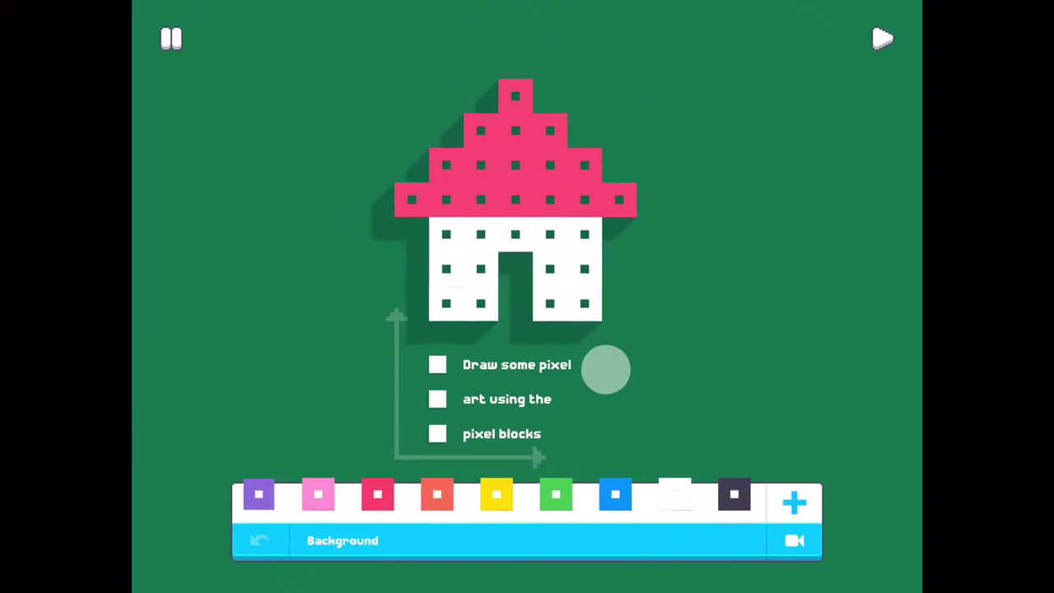
pyautogui.click(592, 401)
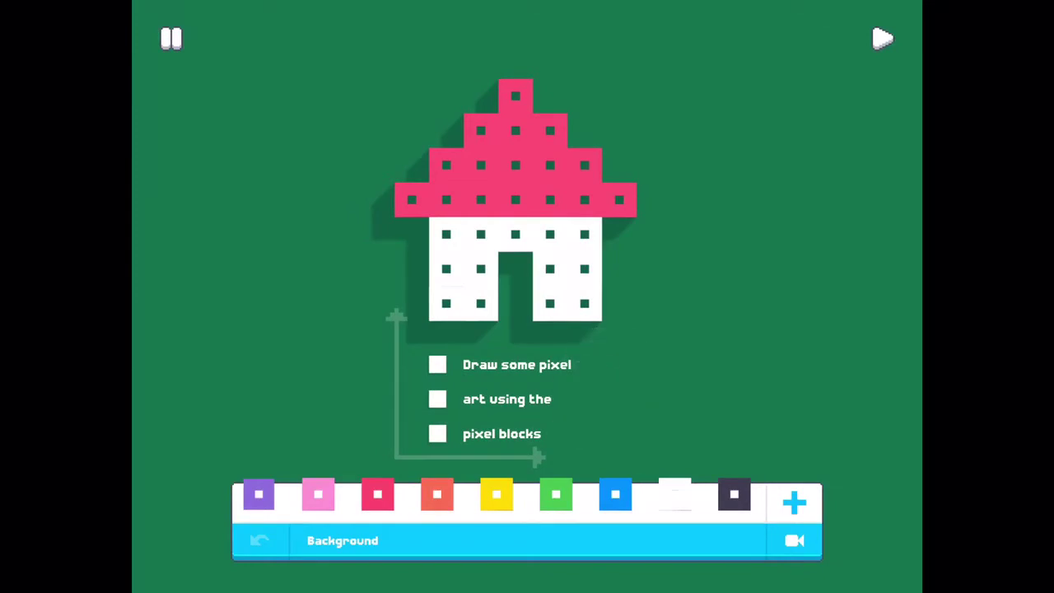
pyautogui.click(583, 438)
# Move the bottom-right white pixel and the rightmost red roof pixel out of the house
pyautogui.click(585, 303)
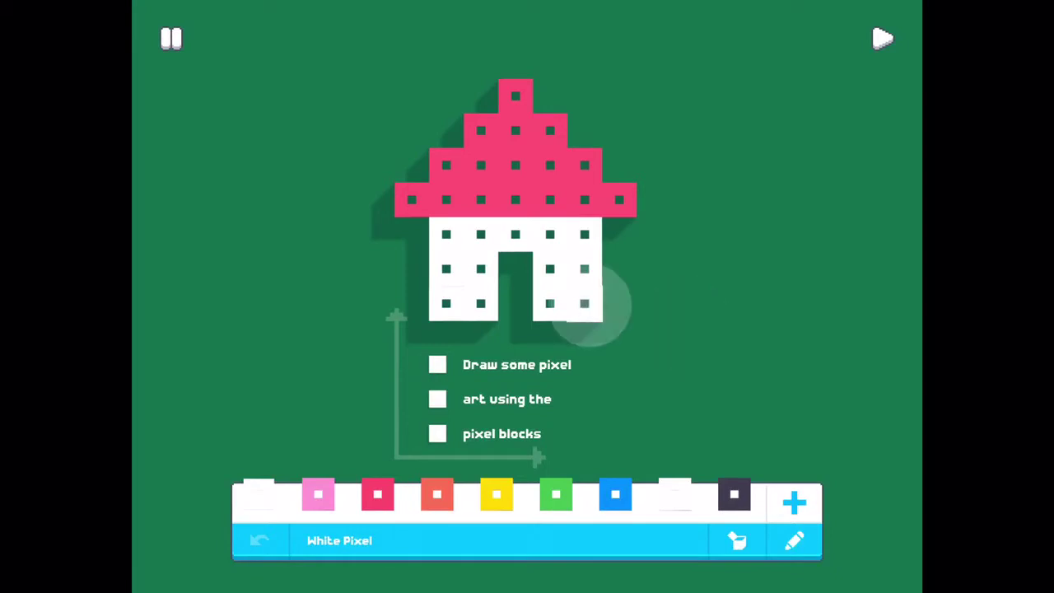
pyautogui.moveTo(585, 303); pyautogui.dragTo(654, 337)
pyautogui.moveTo(619, 199); pyautogui.dragTo(689, 199)
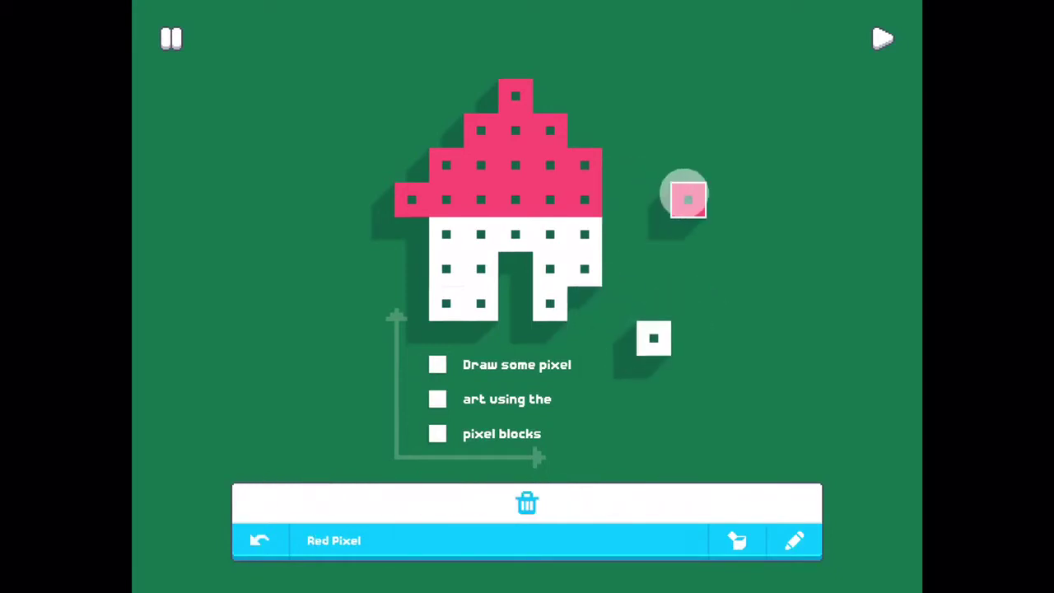
# Scatter blue, black, green, orange and pink pixels around the house, then pause
pyautogui.moveTo(615, 494); pyautogui.dragTo(723, 407)
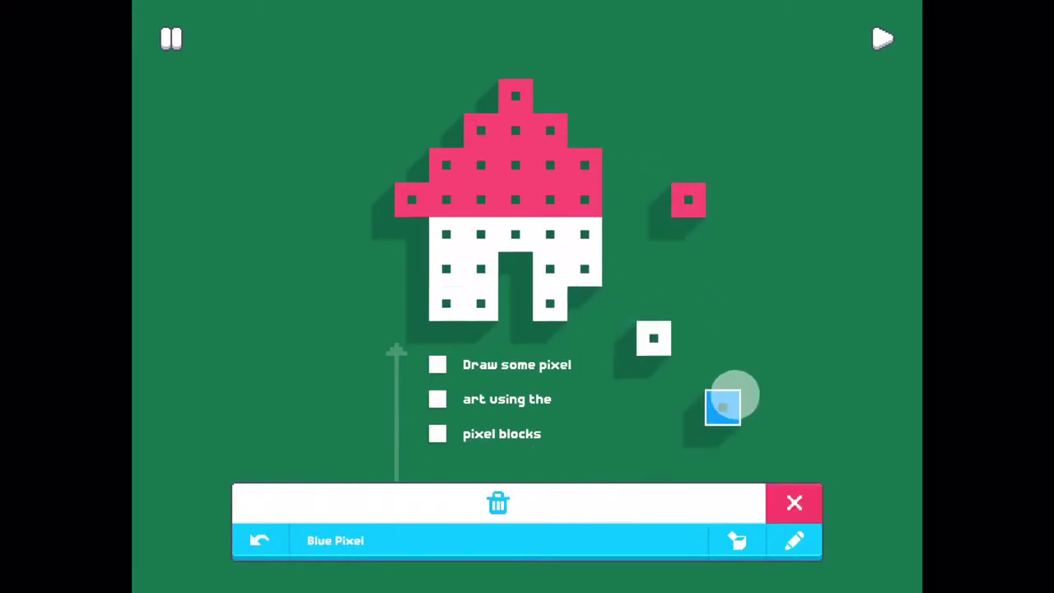
pyautogui.moveTo(734, 494); pyautogui.dragTo(792, 347)
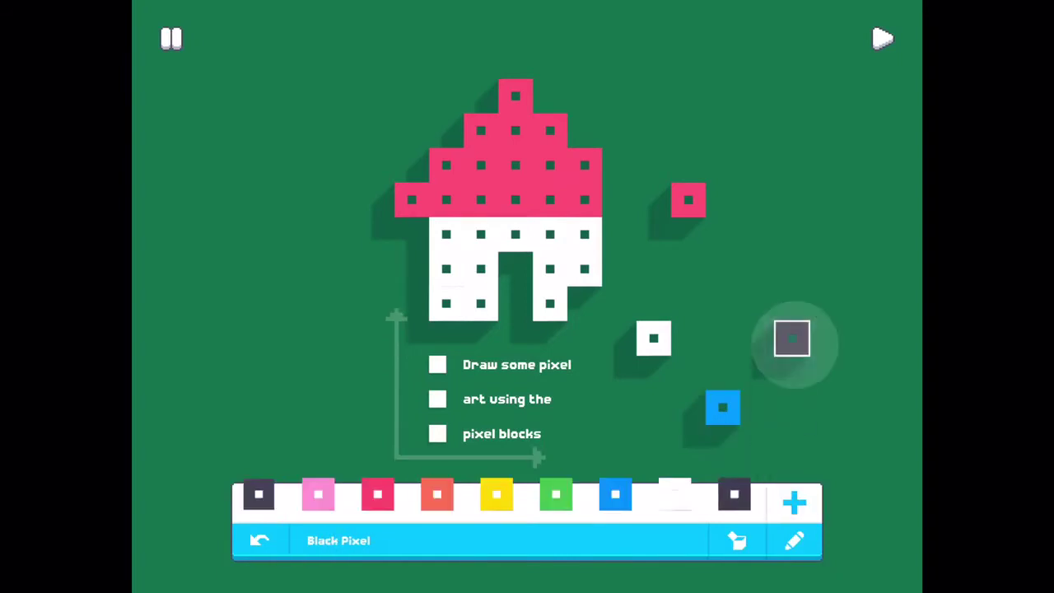
pyautogui.moveTo(556, 494); pyautogui.dragTo(619, 406)
pyautogui.moveTo(438, 494); pyautogui.dragTo(343, 406)
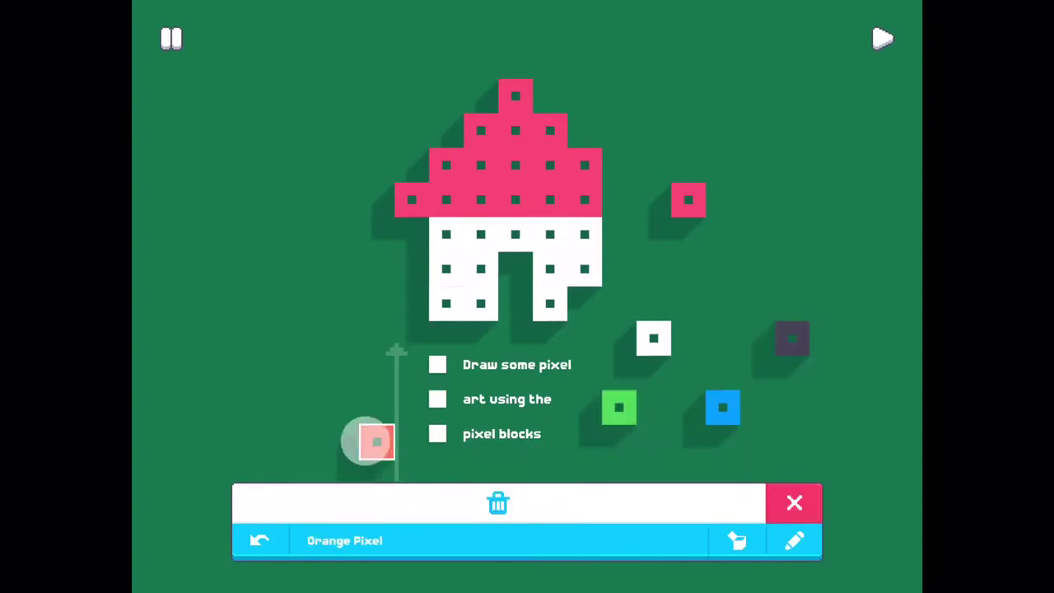
pyautogui.moveTo(318, 494); pyautogui.dragTo(272, 406)
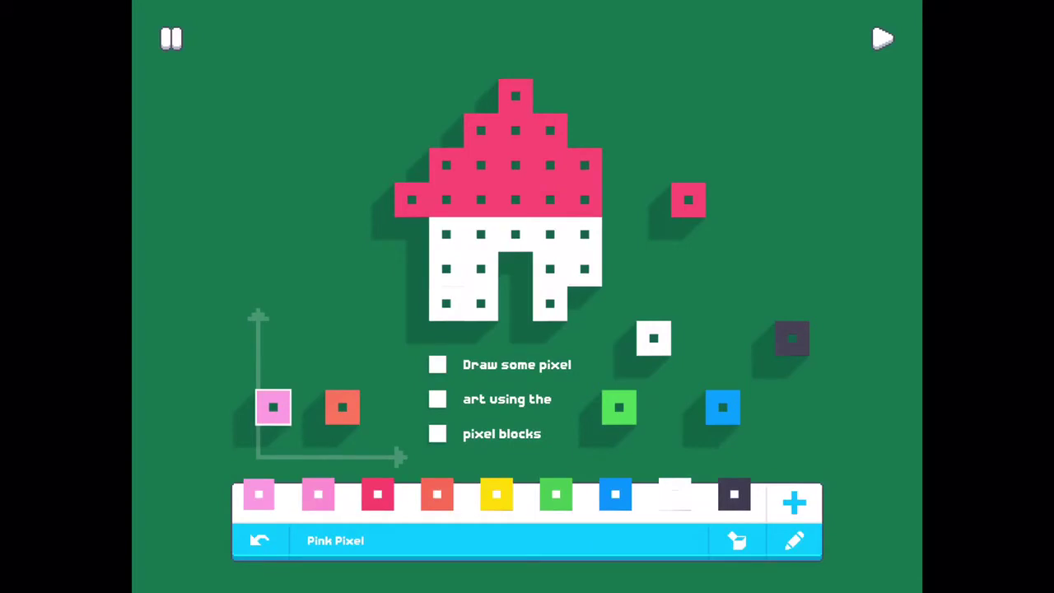
pyautogui.click(171, 39)
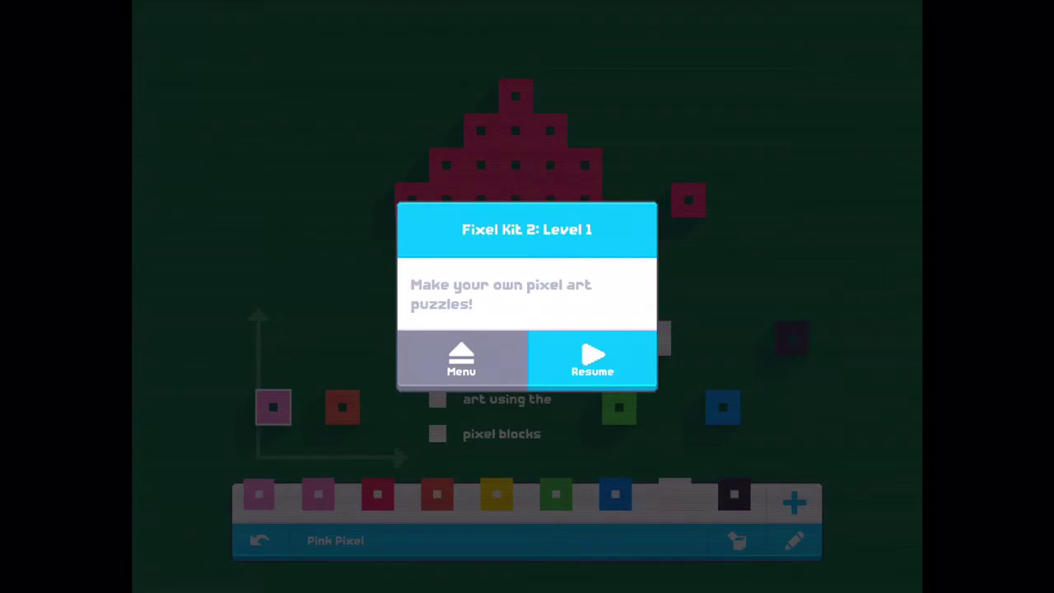
# Open Level 2 for editing, viewed from above both houses
pyautogui.click(460, 361)
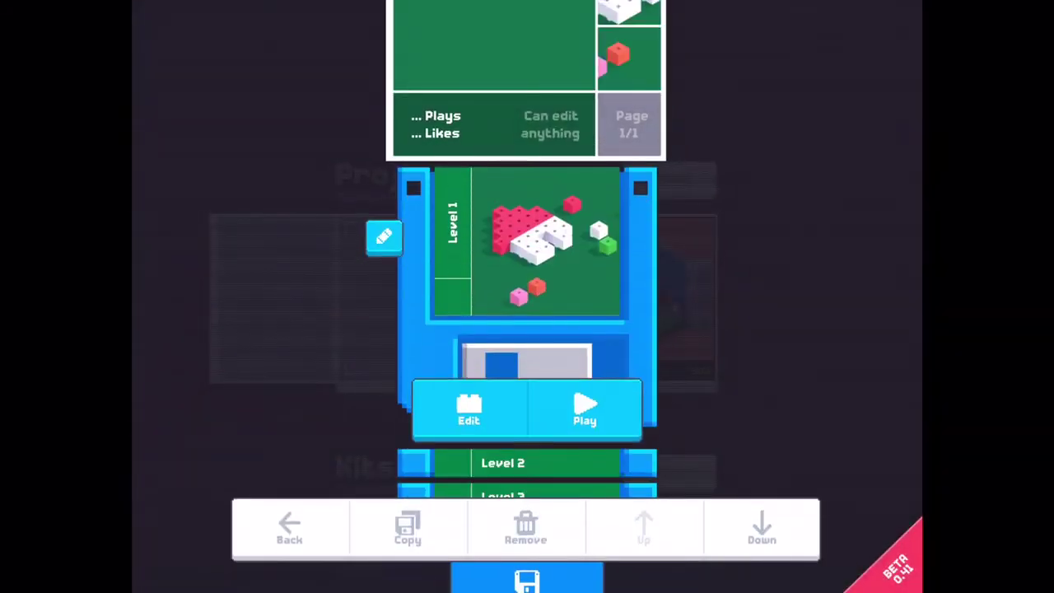
pyautogui.click(564, 462)
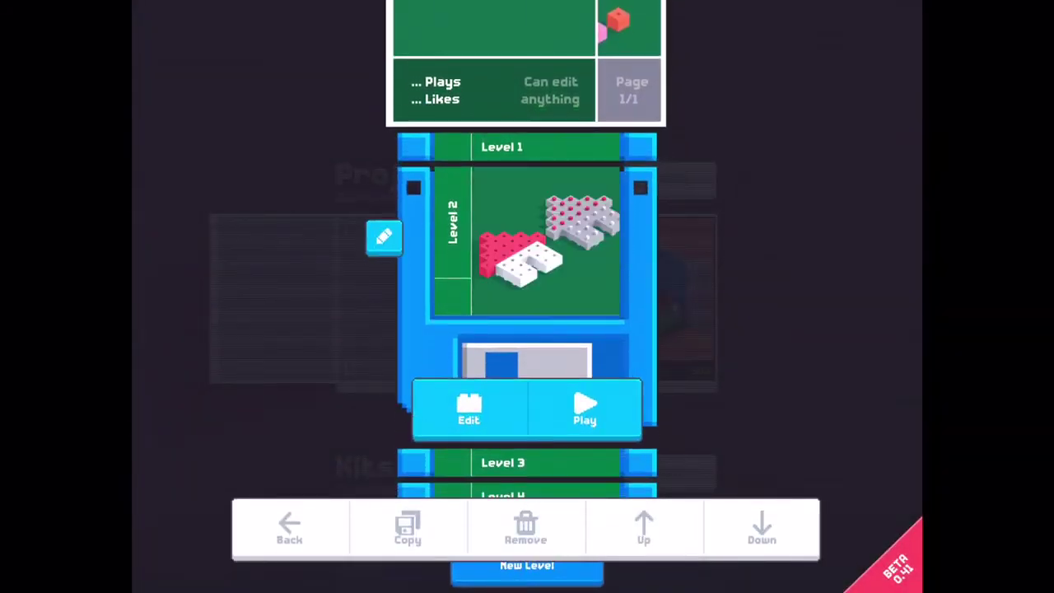
pyautogui.click(468, 407)
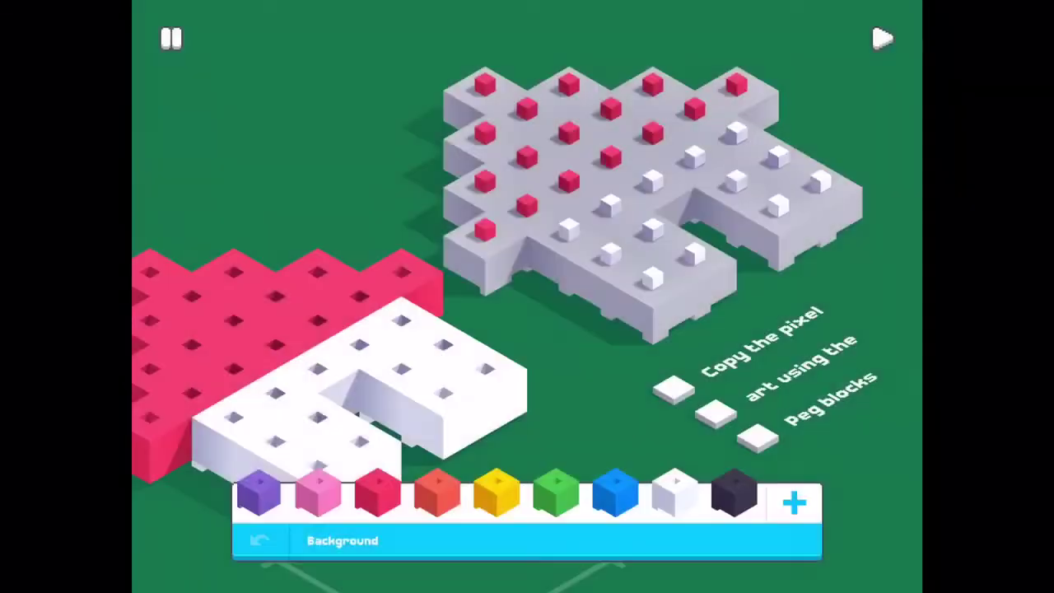
pyautogui.moveTo(576, 436)
pyautogui.mouseDown()
pyautogui.moveTo(536, 344)
pyautogui.moveTo(517, 327)
pyautogui.mouseUp()
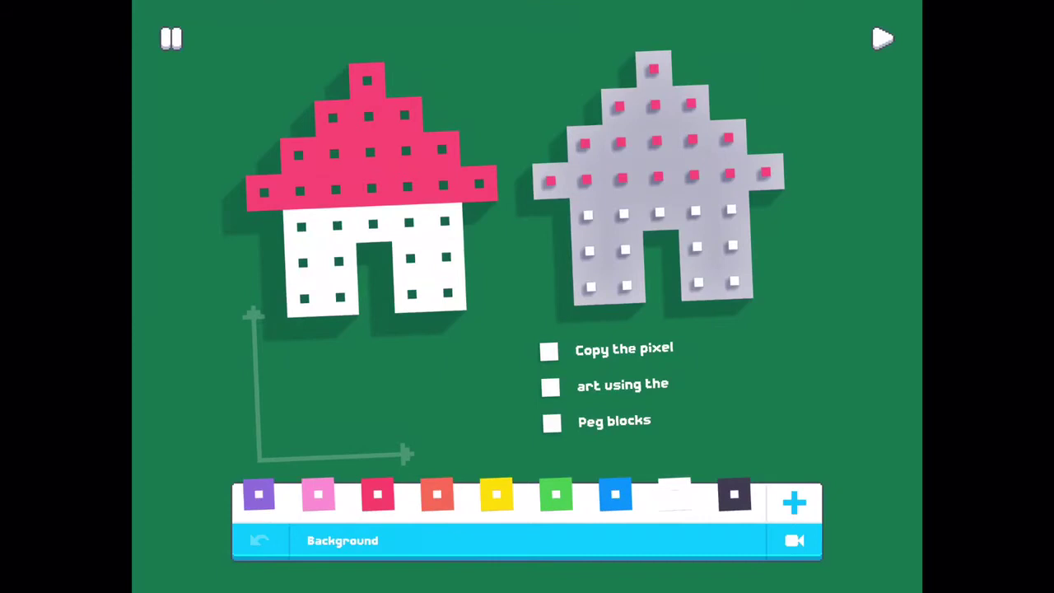
# Detach a white-peg block and a red-peg block from the grey house, then pause
pyautogui.click(708, 371)
pyautogui.moveTo(736, 280); pyautogui.dragTo(773, 350)
pyautogui.click(765, 173)
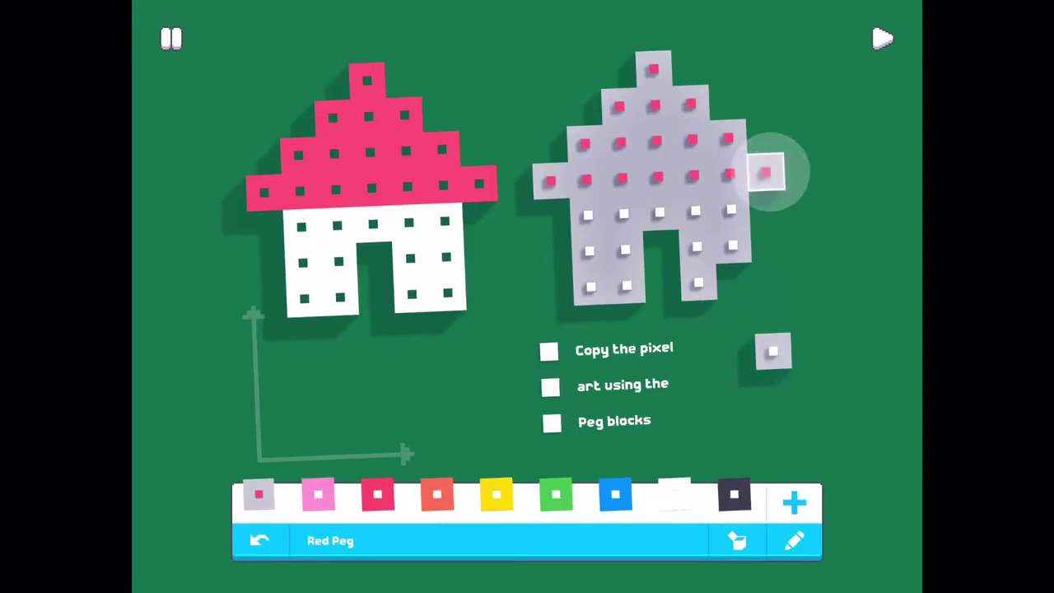
pyautogui.moveTo(766, 173); pyautogui.dragTo(801, 170)
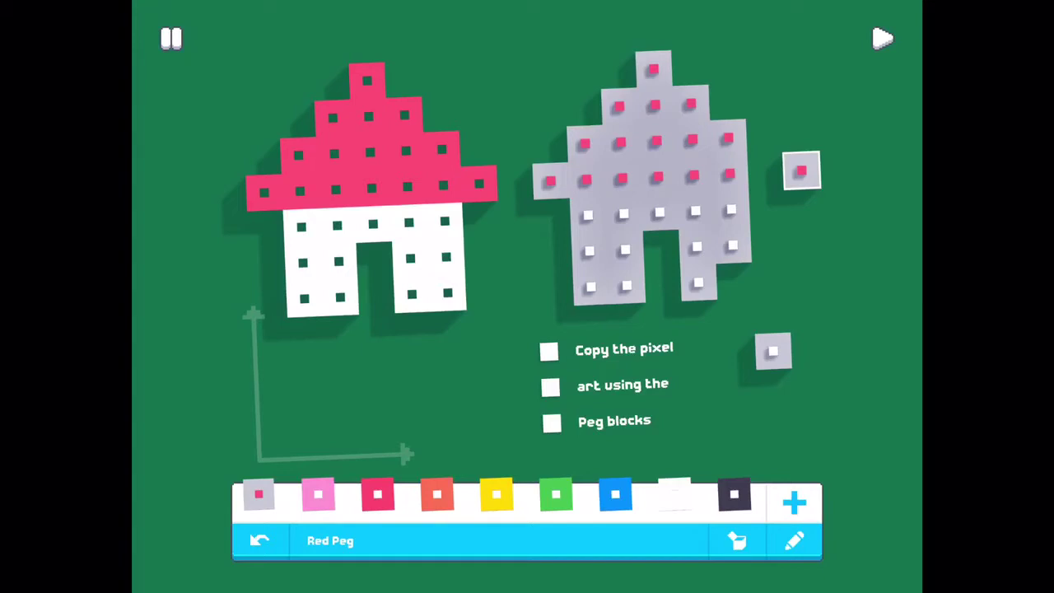
pyautogui.click(171, 38)
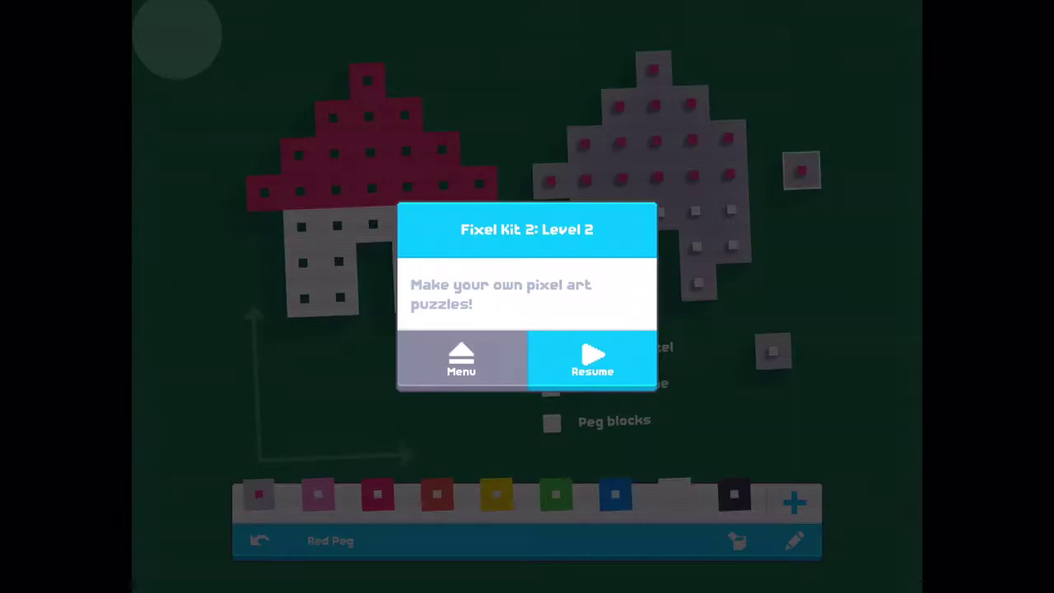
# Go back to the level list and open Level 3
pyautogui.click(461, 358)
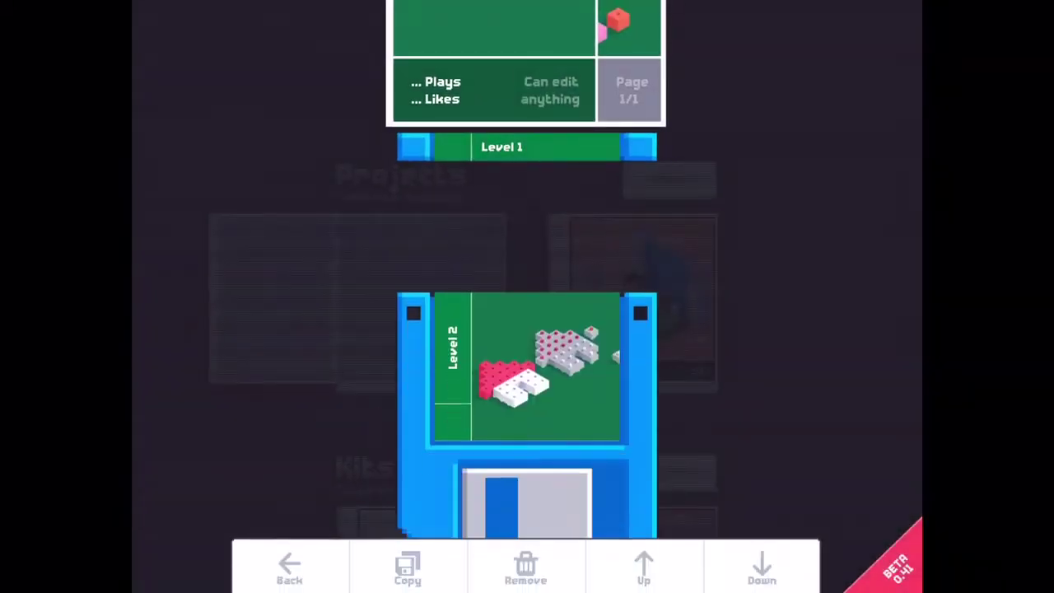
pyautogui.scroll(-1, 527, 313)
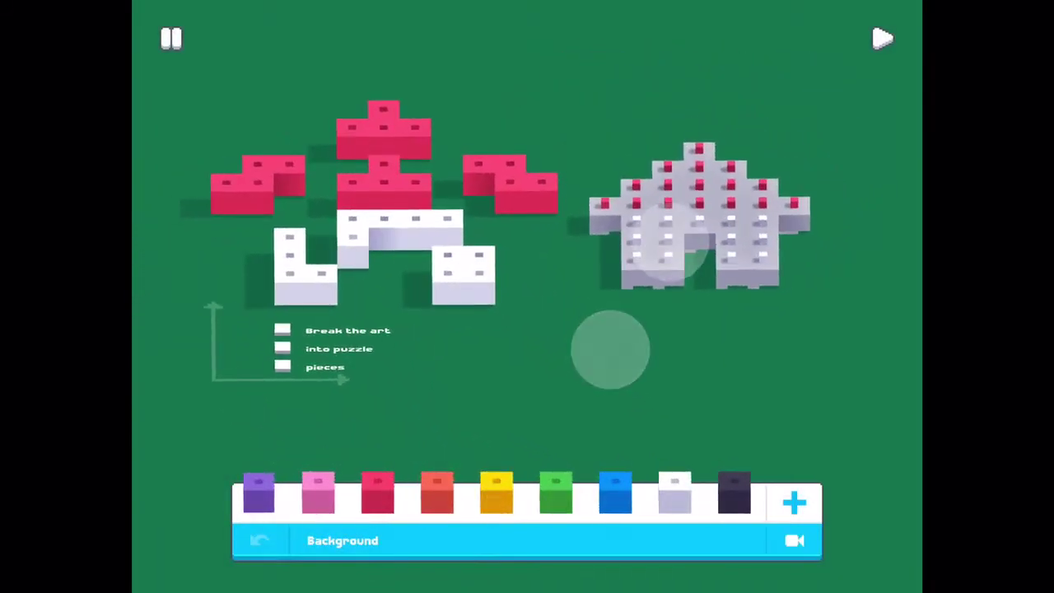
pyautogui.keyDown('ctrl'); pyautogui.scroll(-3, 733, 308); pyautogui.keyUp('ctrl')
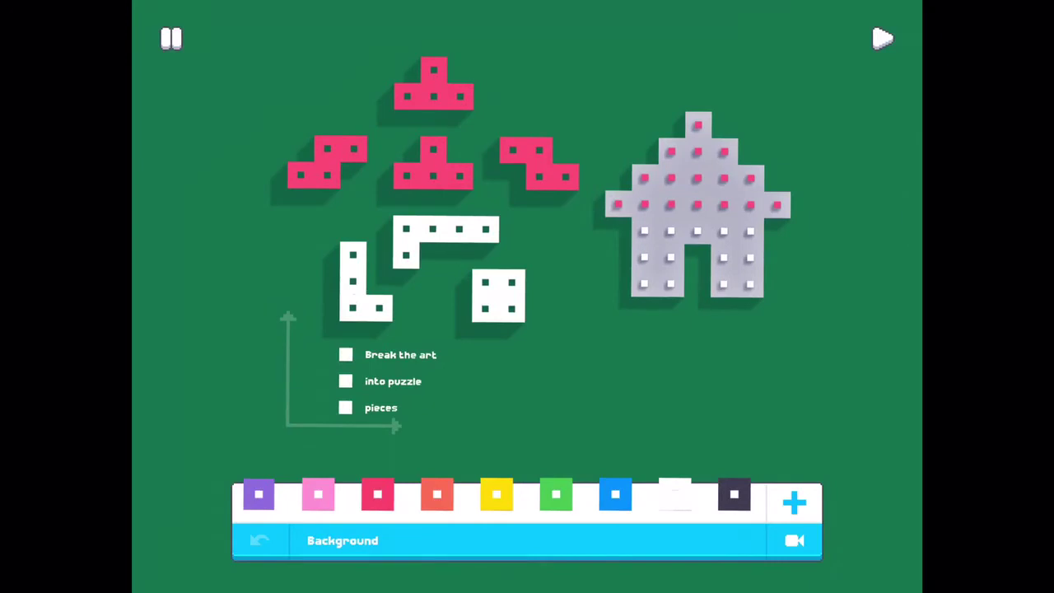
pyautogui.click(449, 396)
# Split off the white square's right column, the red Z's end pixel, and two white L cells
pyautogui.click(498, 290)
pyautogui.moveTo(552, 255)
pyautogui.mouseDown()
pyautogui.moveTo(498, 335)
pyautogui.moveTo(546, 313)
pyautogui.moveTo(598, 348)
pyautogui.mouseUp()
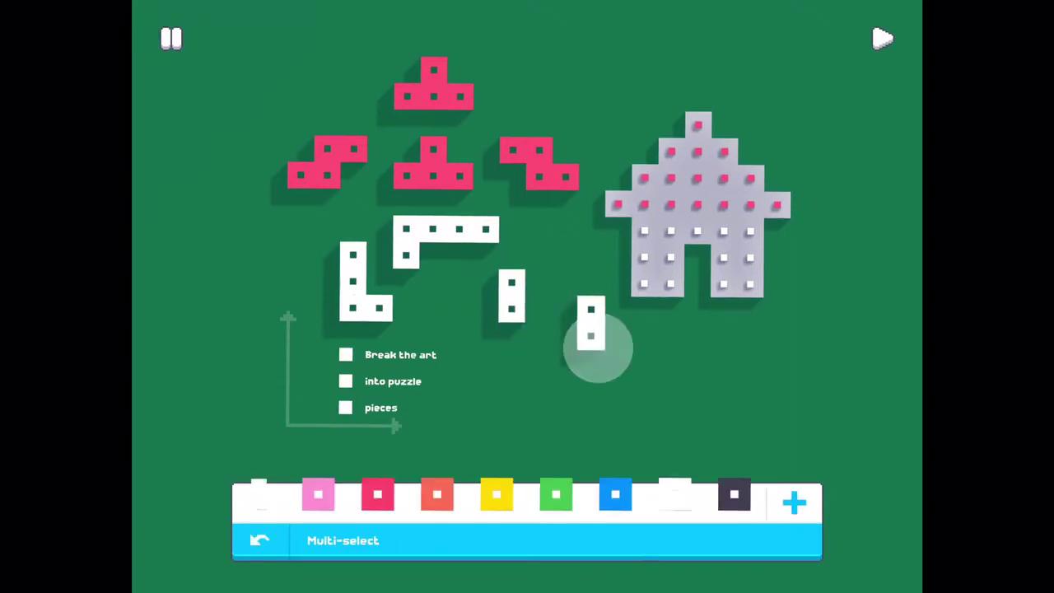
pyautogui.click(596, 150)
pyautogui.moveTo(567, 176); pyautogui.dragTo(593, 97)
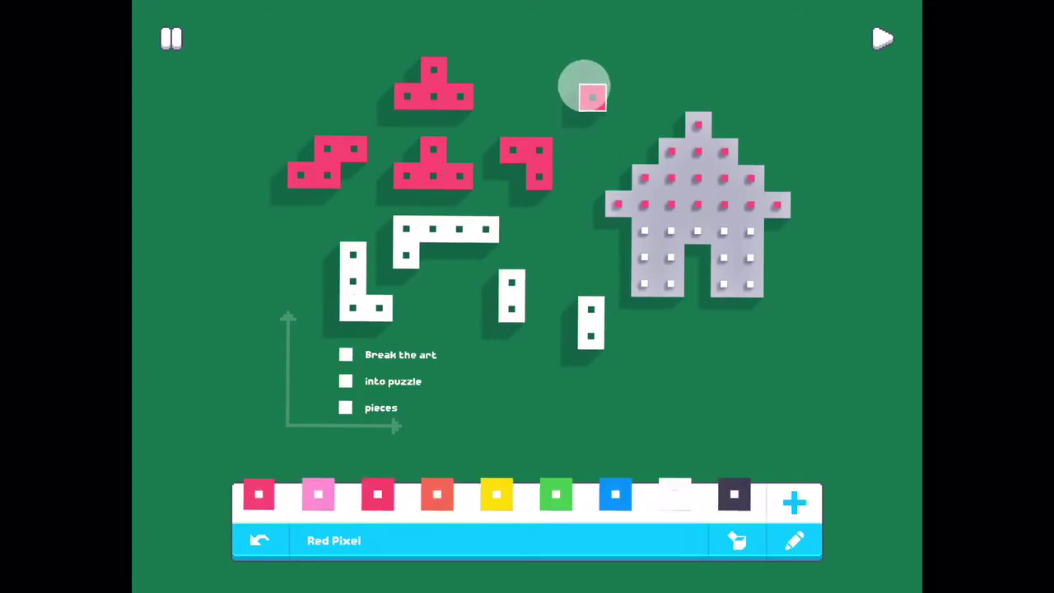
pyautogui.moveTo(503, 207)
pyautogui.mouseDown()
pyautogui.moveTo(459, 242)
pyautogui.moveTo(526, 233)
pyautogui.mouseUp()
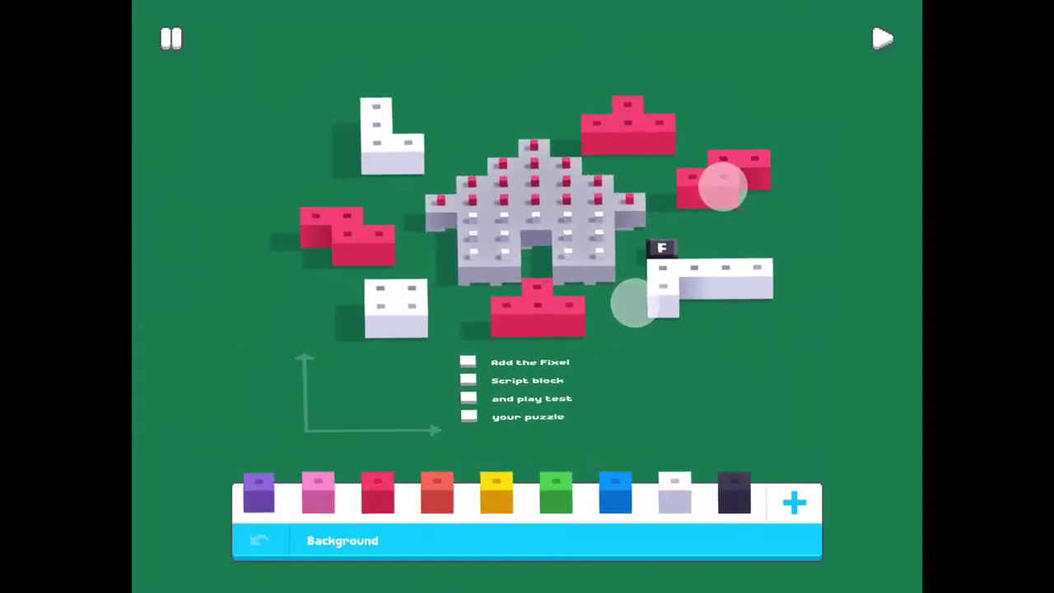
pyautogui.scroll(-2, 760, 257)
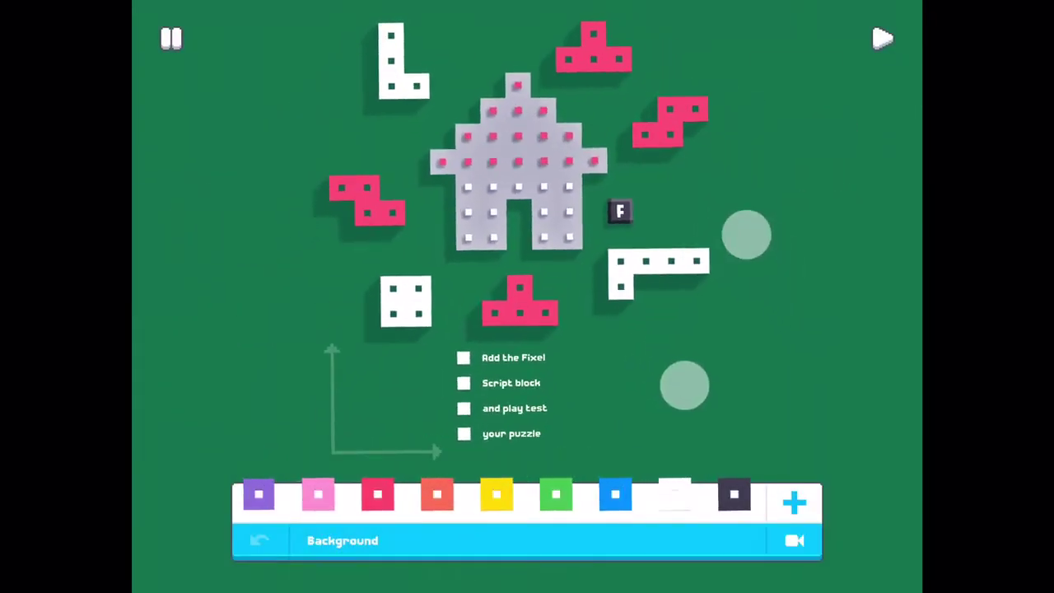
# Open Level 4 and select its Fixel Script block
pyautogui.click(581, 377)
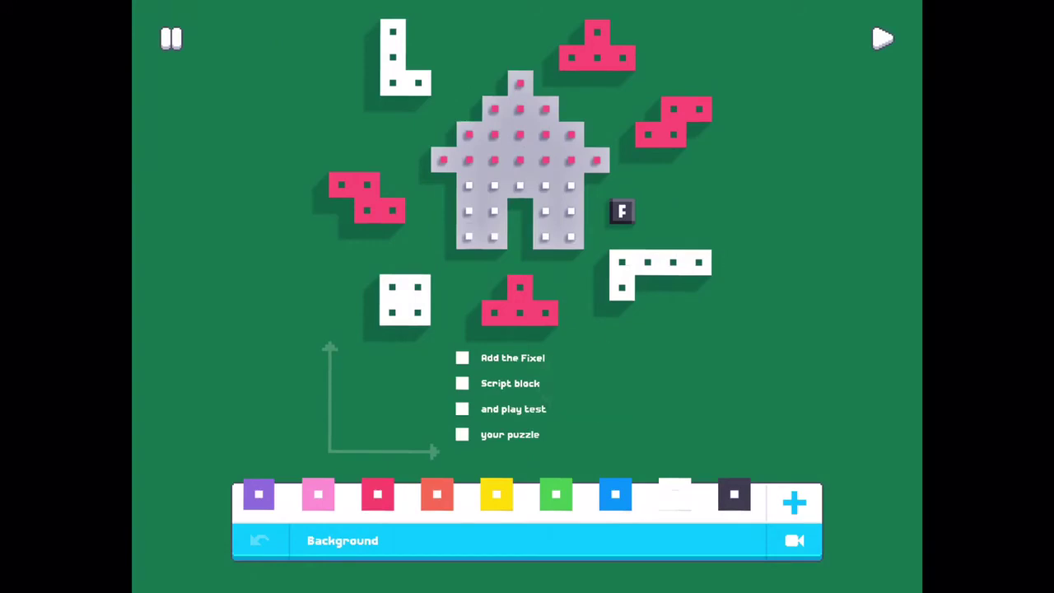
pyautogui.click(622, 211)
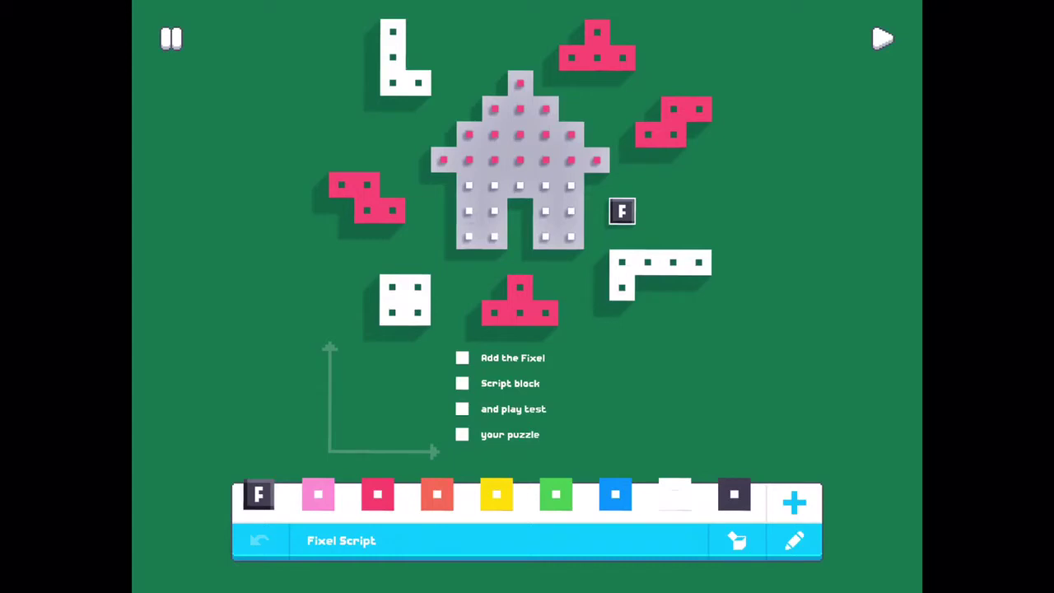
# Play-test Level 4, fitting the white L, white square, pink Z and pink T pieces to win
pyautogui.click(881, 38)
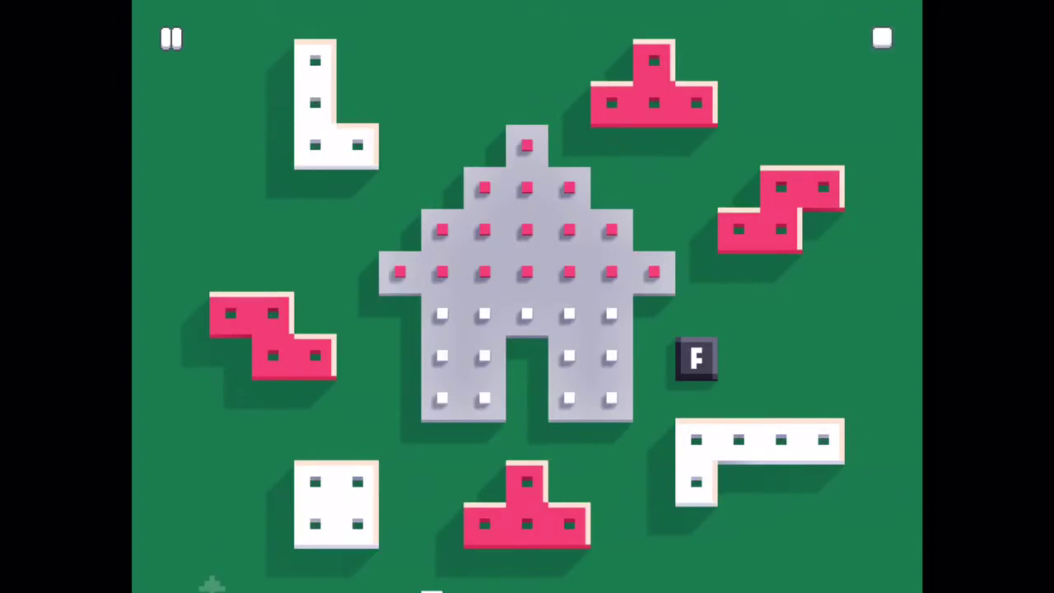
pyautogui.moveTo(716, 461)
pyautogui.mouseDown()
pyautogui.moveTo(678, 458)
pyautogui.moveTo(517, 348)
pyautogui.moveTo(527, 358)
pyautogui.mouseUp()
pyautogui.moveTo(336, 504); pyautogui.dragTo(590, 378)
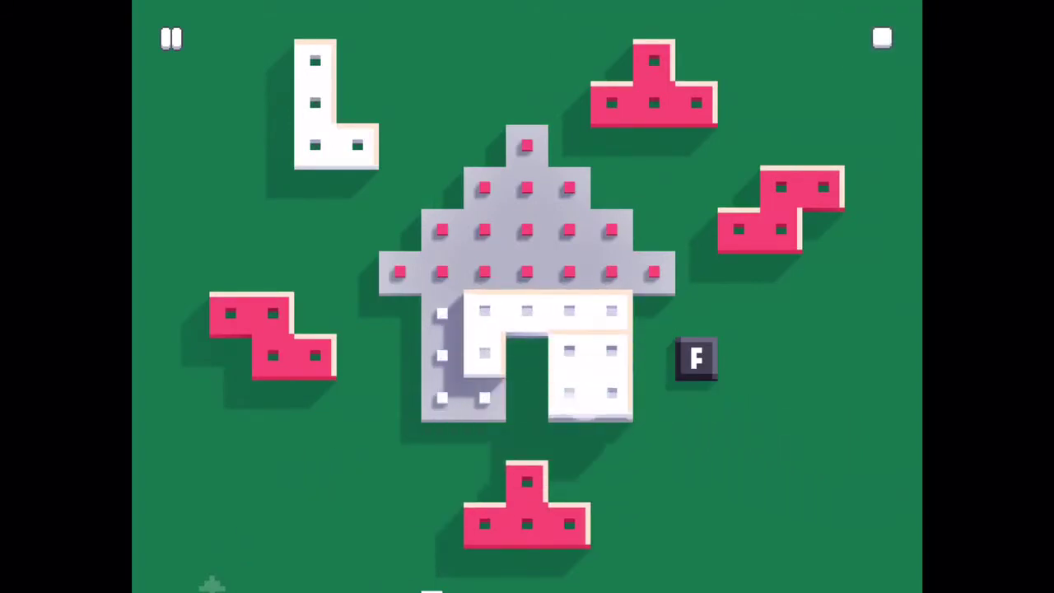
pyautogui.moveTo(315, 103); pyautogui.dragTo(442, 358)
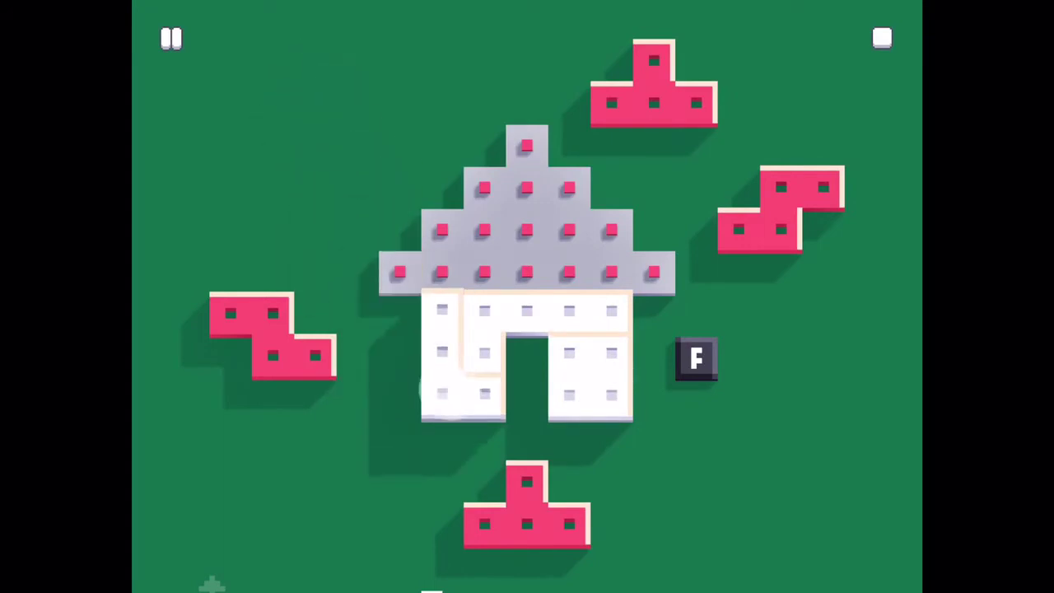
pyautogui.moveTo(272, 357)
pyautogui.mouseDown()
pyautogui.moveTo(492, 301)
pyautogui.moveTo(631, 288)
pyautogui.moveTo(600, 266)
pyautogui.mouseUp()
pyautogui.moveTo(653, 83); pyautogui.dragTo(550, 195)
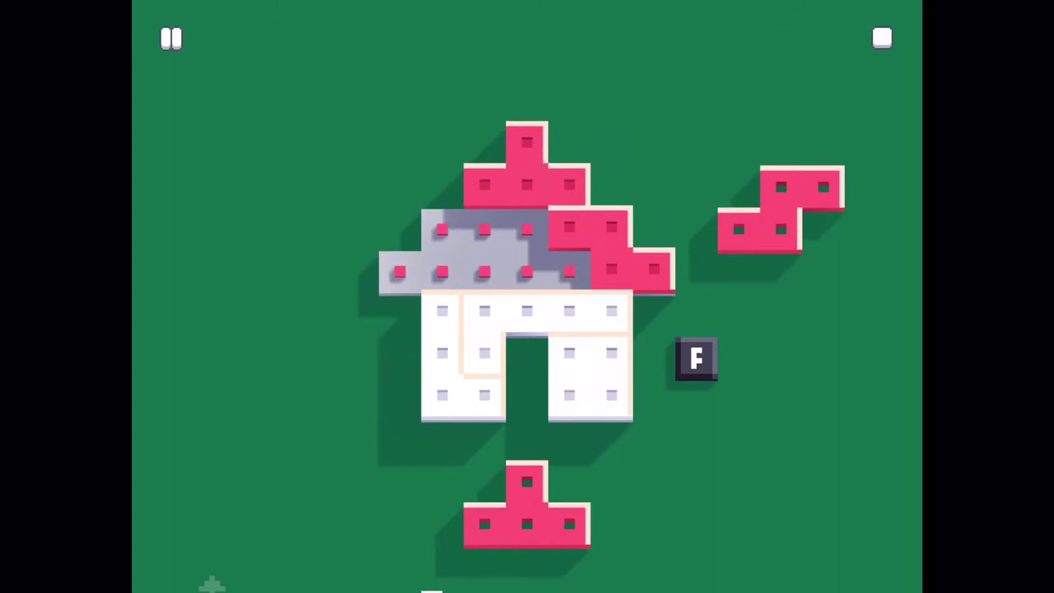
pyautogui.moveTo(766, 233); pyautogui.dragTo(445, 281)
pyautogui.moveTo(525, 534); pyautogui.dragTo(527, 273)
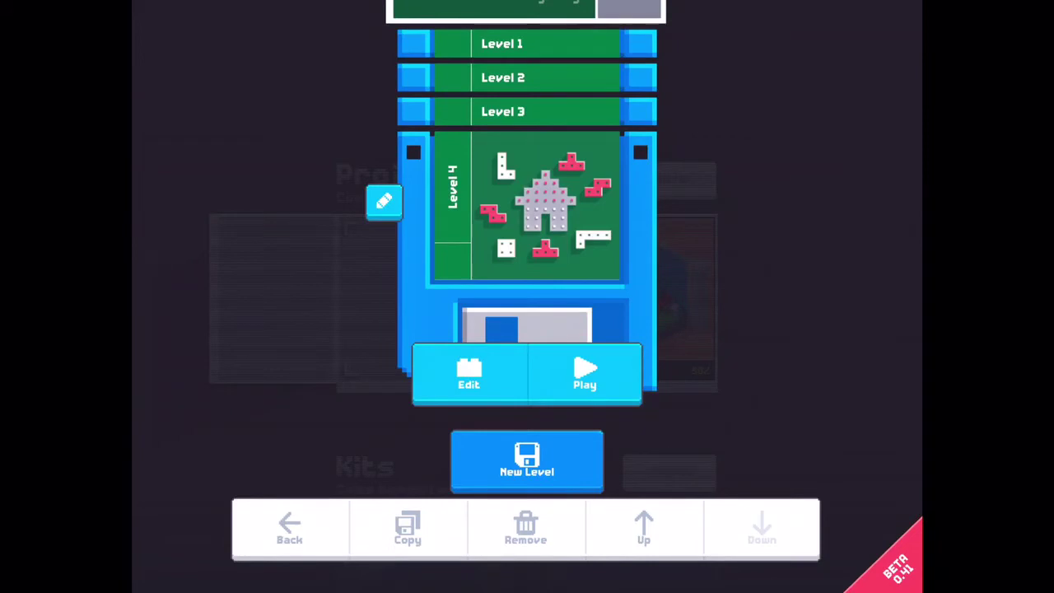
# Add a new Level 5 and set its background to dark green
pyautogui.click(527, 461)
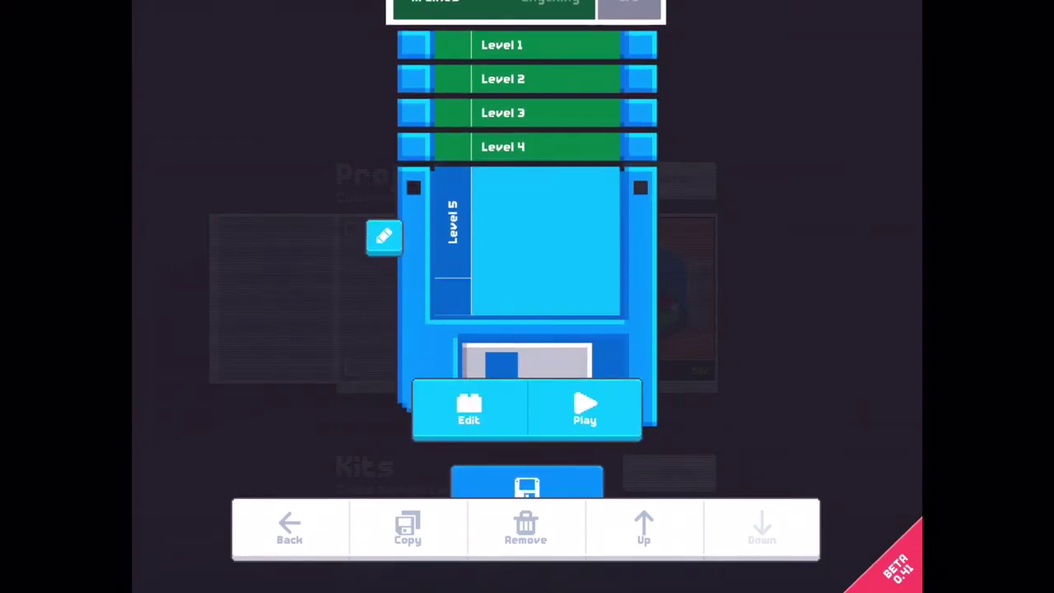
pyautogui.click(463, 406)
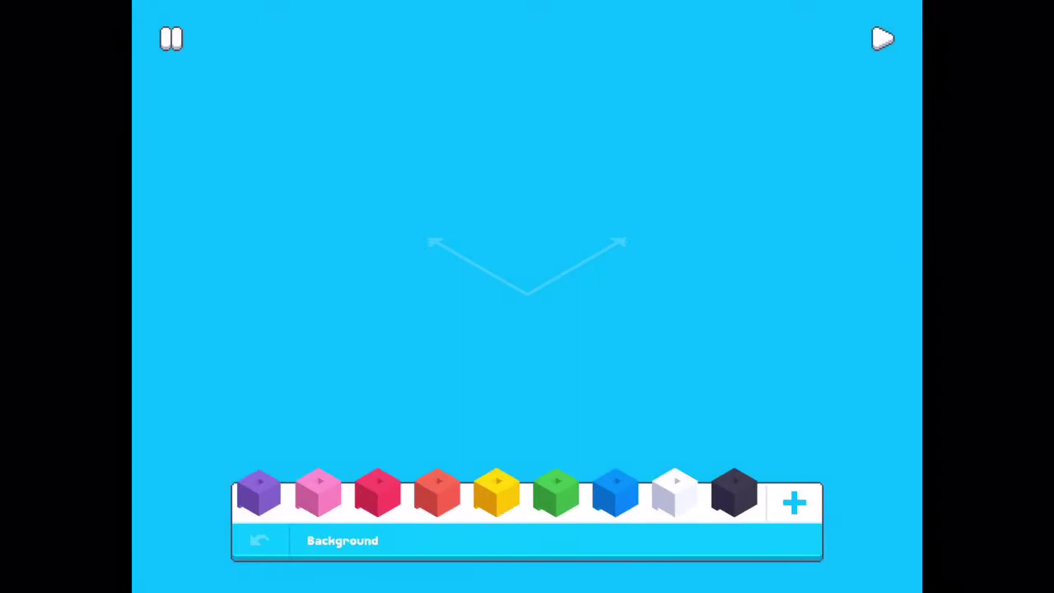
pyautogui.click(536, 539)
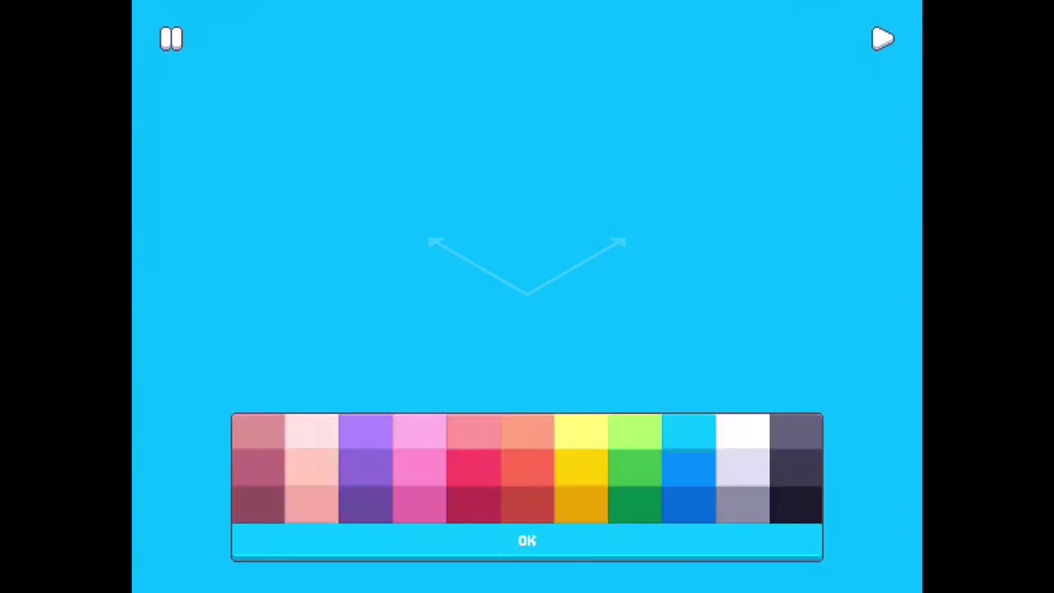
pyautogui.click(636, 502)
pyautogui.click(527, 541)
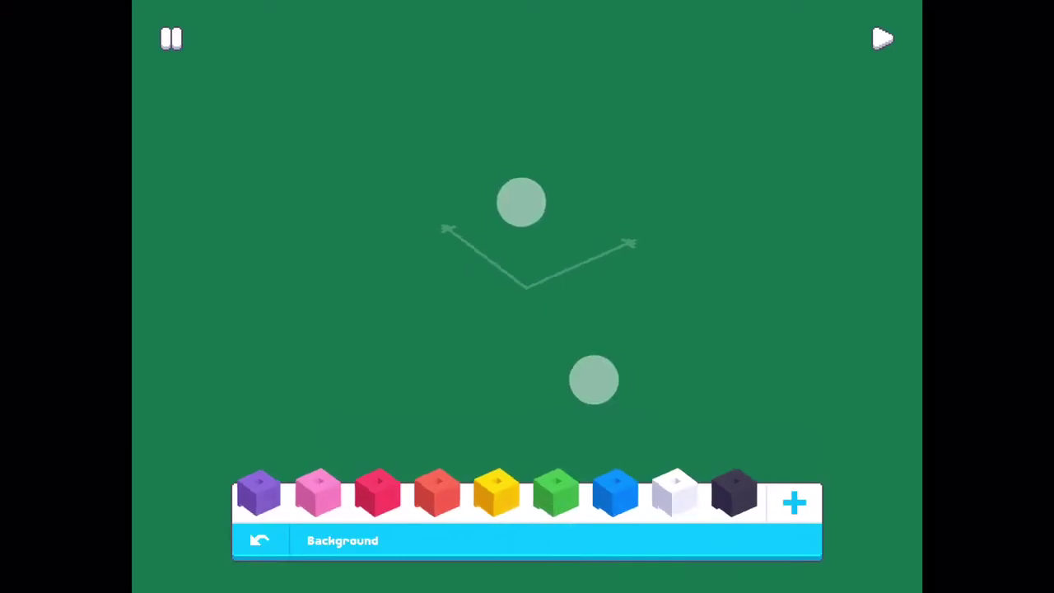
# Place two white shoe pixels, then a blue leg column topped by a blue row
pyautogui.moveTo(520, 202)
pyautogui.mouseDown()
pyautogui.moveTo(510, 158)
pyautogui.moveTo(470, 189)
pyautogui.mouseUp()
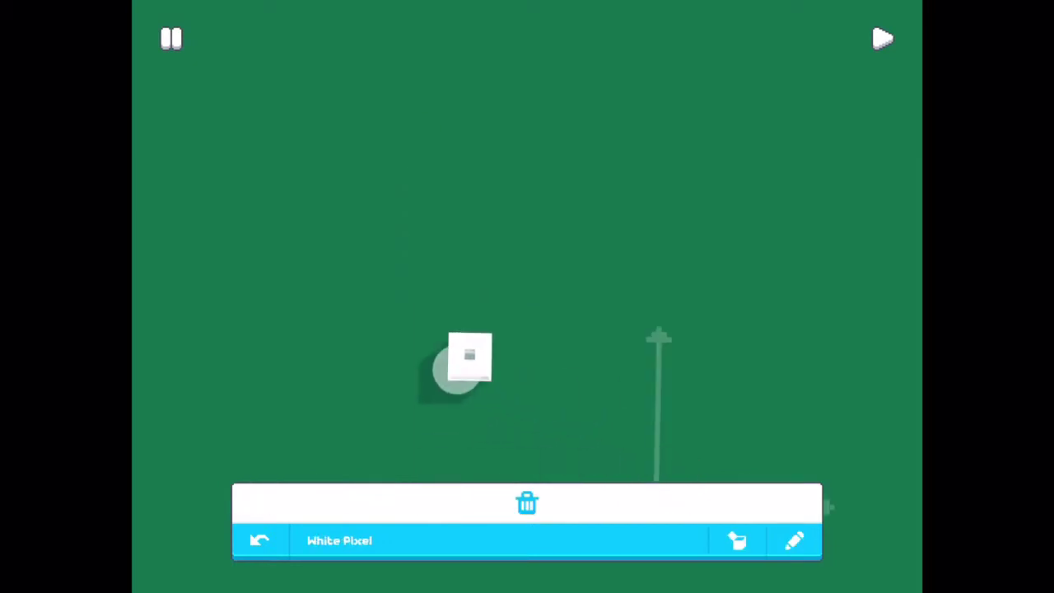
pyautogui.moveTo(679, 486); pyautogui.dragTo(428, 355)
pyautogui.moveTo(675, 485); pyautogui.dragTo(473, 365)
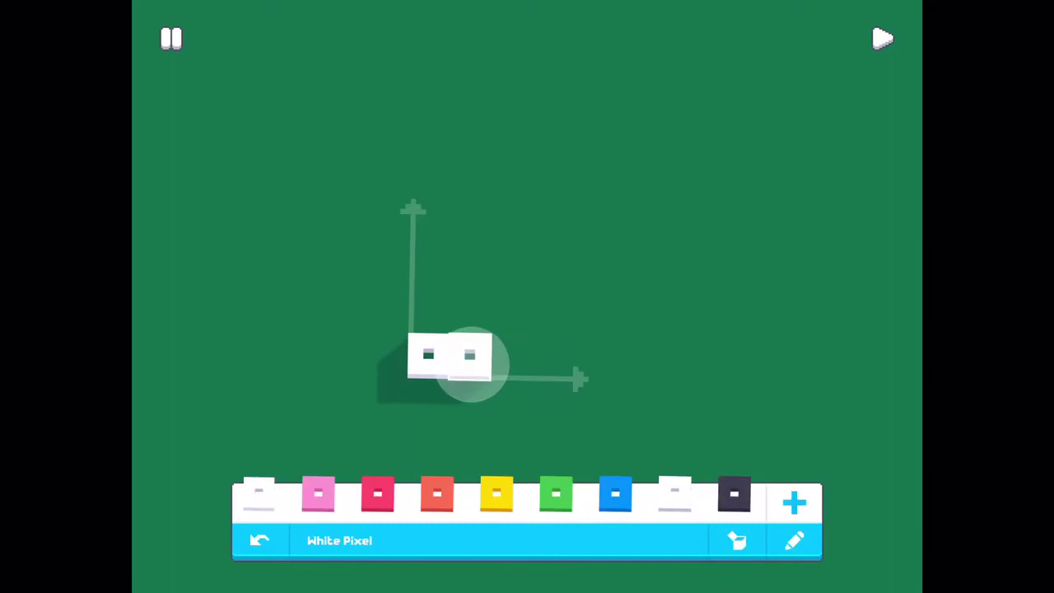
pyautogui.moveTo(615, 481); pyautogui.dragTo(483, 315)
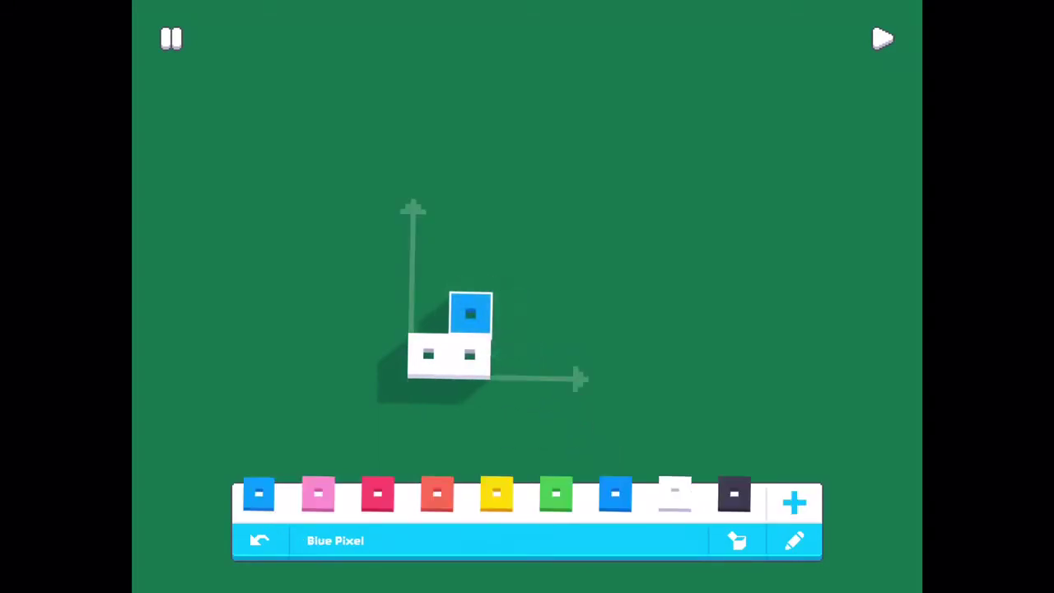
pyautogui.moveTo(615, 492)
pyautogui.mouseDown()
pyautogui.moveTo(512, 315)
pyautogui.moveTo(473, 273)
pyautogui.mouseUp()
pyautogui.moveTo(614, 494)
pyautogui.mouseDown()
pyautogui.moveTo(548, 318)
pyautogui.moveTo(472, 233)
pyautogui.mouseUp()
pyautogui.moveTo(615, 494); pyautogui.dragTo(513, 233)
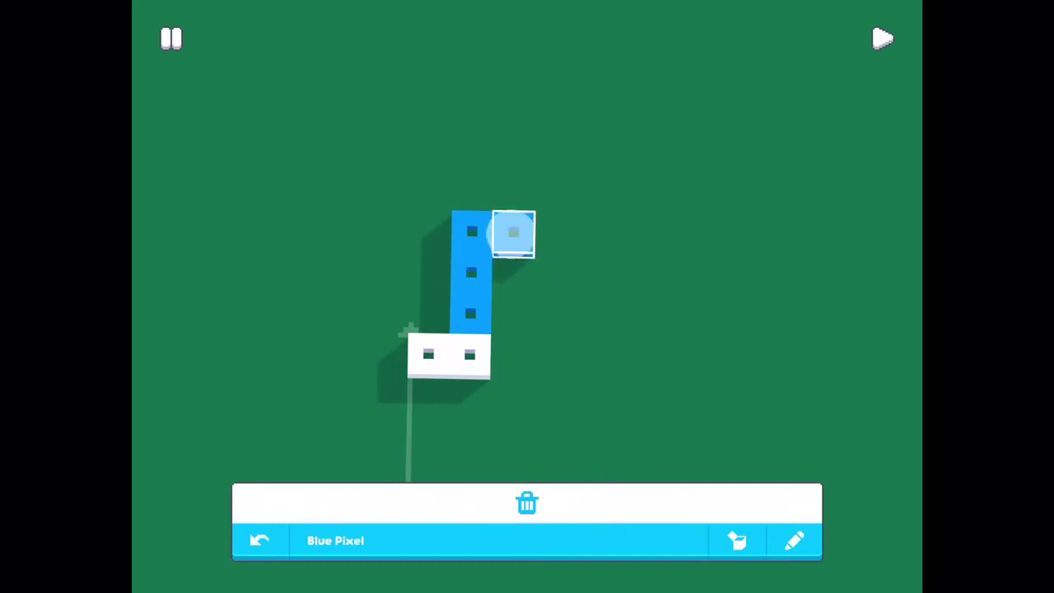
pyautogui.moveTo(615, 494); pyautogui.dragTo(555, 236)
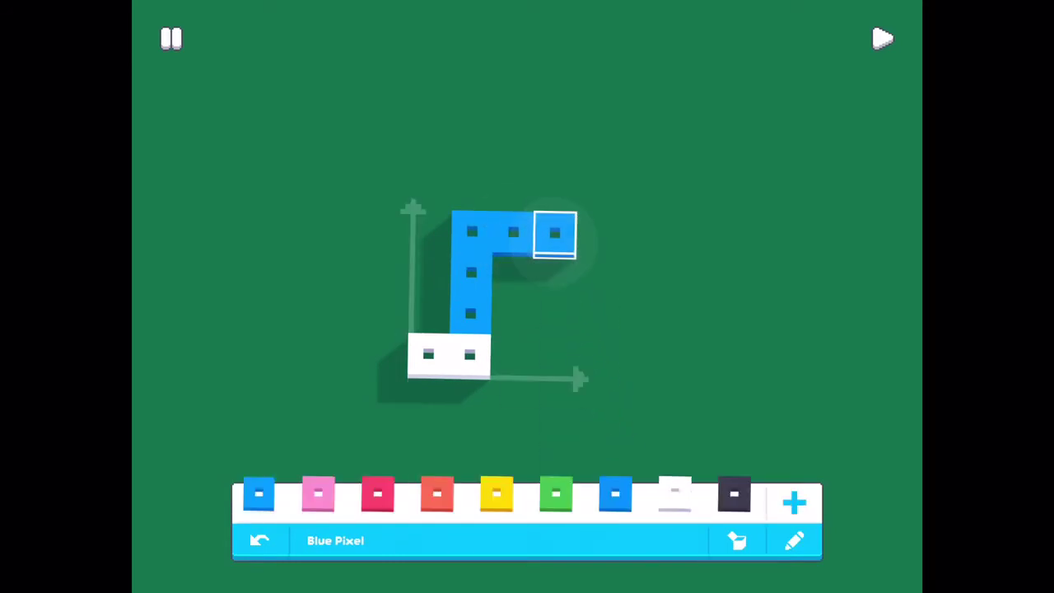
pyautogui.moveTo(615, 494); pyautogui.dragTo(596, 235)
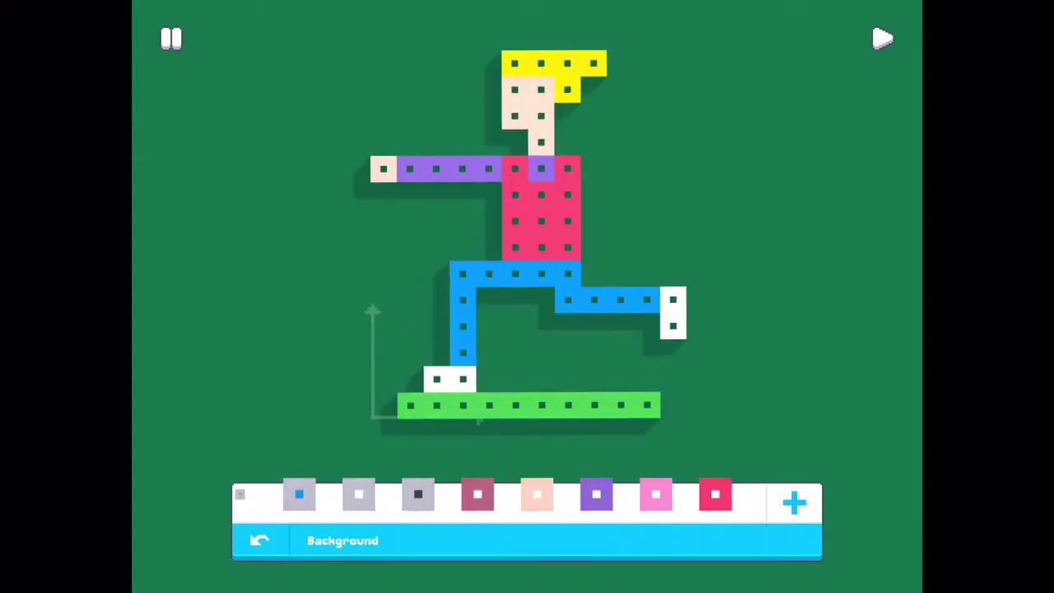
# Build the right arm from four purple pixels ending in a beige hand
pyautogui.moveTo(596, 494)
pyautogui.mouseDown()
pyautogui.moveTo(617, 353)
pyautogui.moveTo(594, 168)
pyautogui.mouseUp()
pyautogui.moveTo(597, 494); pyautogui.dragTo(620, 168)
pyautogui.moveTo(596, 494); pyautogui.dragTo(620, 194)
pyautogui.moveTo(596, 494); pyautogui.dragTo(620, 221)
pyautogui.moveTo(536, 494); pyautogui.dragTo(620, 247)
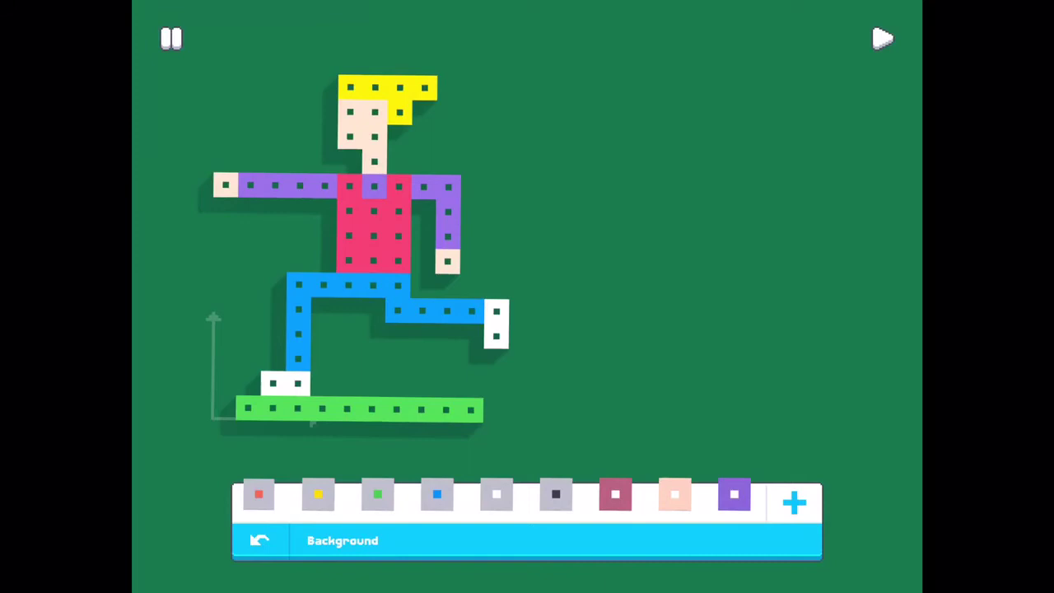
# Place two white pegs and a row of five green pegs for the board beside the figure
pyautogui.moveTo(496, 494); pyautogui.dragTo(595, 387)
pyautogui.moveTo(496, 494); pyautogui.dragTo(619, 387)
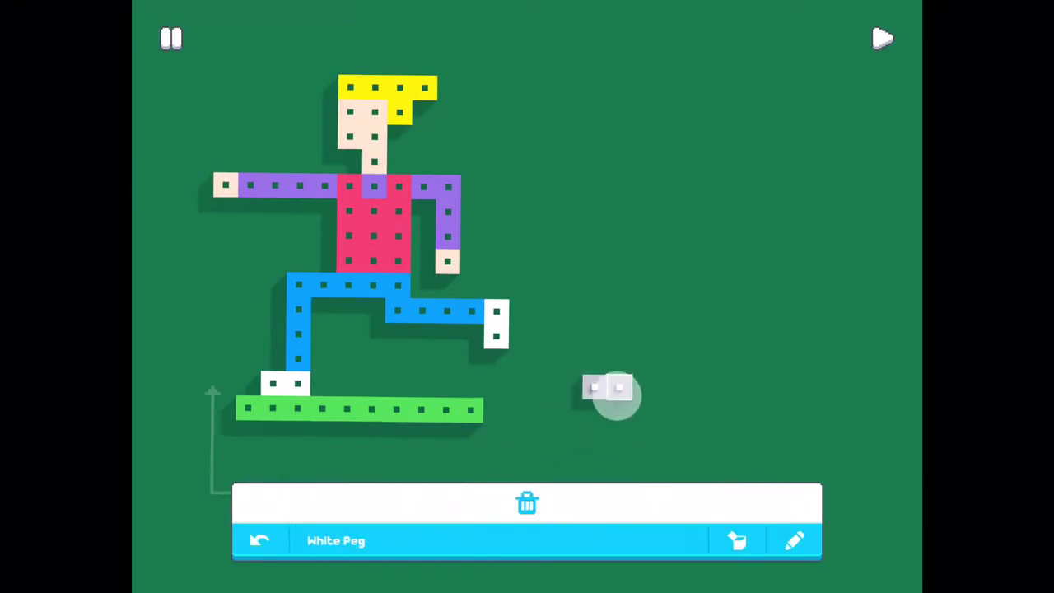
pyautogui.moveTo(378, 494); pyautogui.dragTo(569, 412)
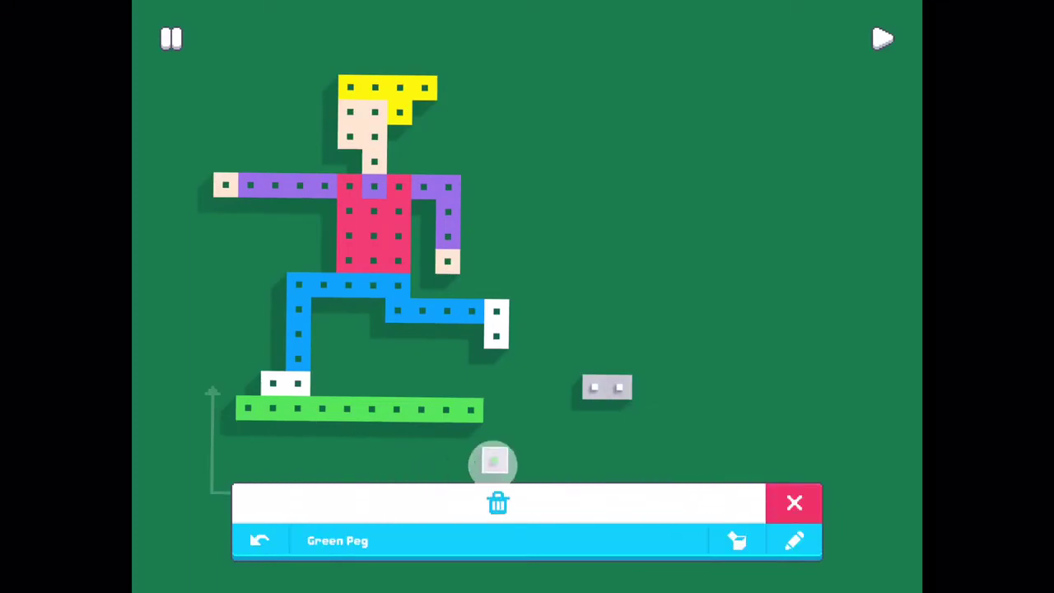
pyautogui.moveTo(378, 494); pyautogui.dragTo(618, 412)
pyautogui.moveTo(378, 494)
pyautogui.mouseDown()
pyautogui.moveTo(558, 448)
pyautogui.moveTo(643, 412)
pyautogui.mouseUp()
pyautogui.moveTo(378, 494)
pyautogui.mouseDown()
pyautogui.moveTo(651, 427)
pyautogui.moveTo(667, 411)
pyautogui.mouseUp()
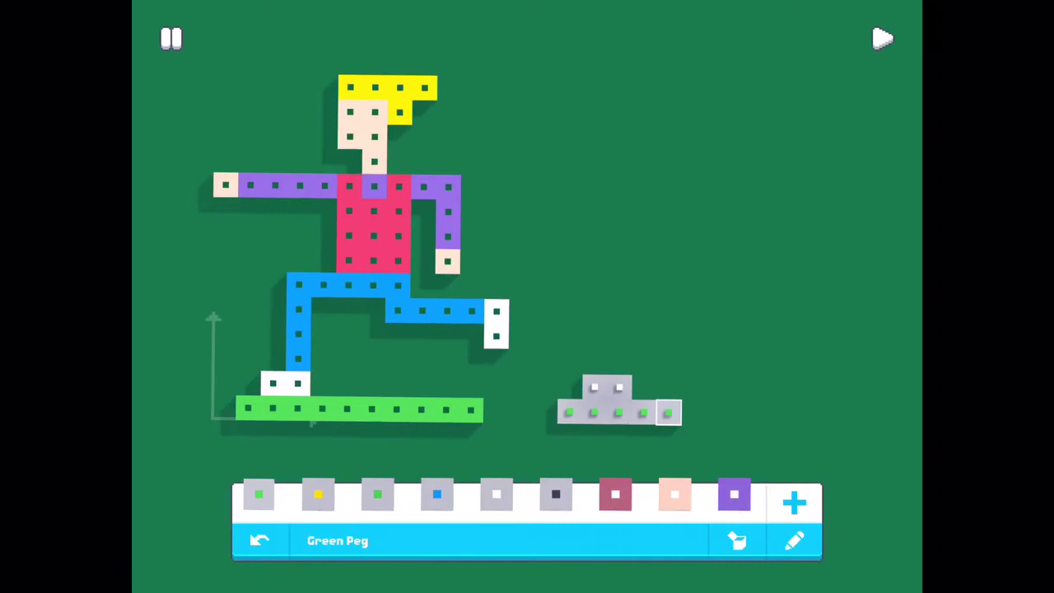
pyautogui.moveTo(378, 494)
pyautogui.mouseDown()
pyautogui.moveTo(419, 470)
pyautogui.moveTo(693, 412)
pyautogui.mouseUp()
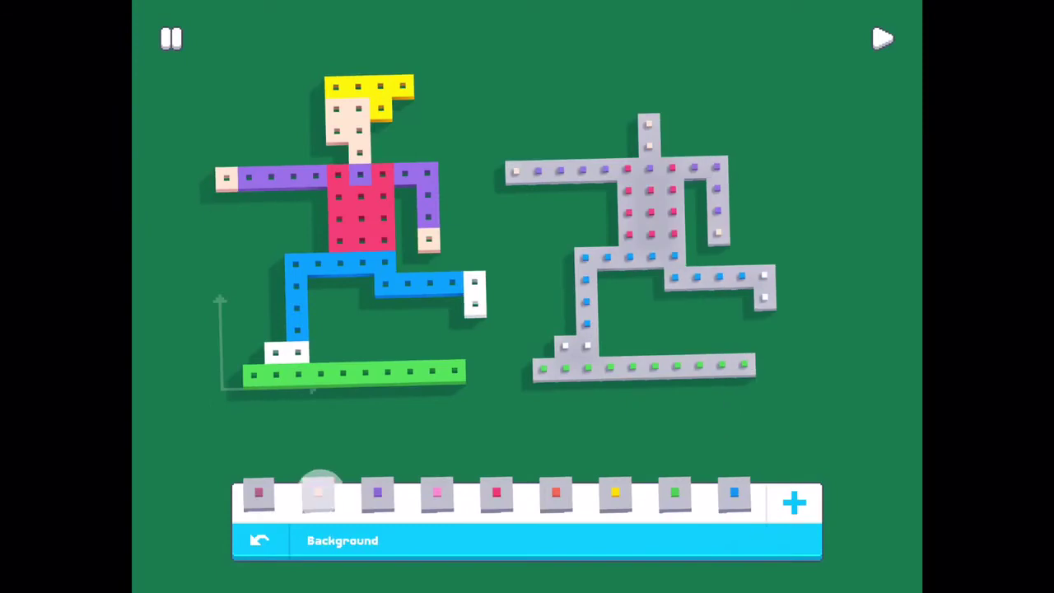
# Add a beige peg and four yellow hair pegs to the grey figure's head
pyautogui.moveTo(320, 486)
pyautogui.mouseDown()
pyautogui.moveTo(598, 197)
pyautogui.moveTo(648, 109)
pyautogui.moveTo(334, 470)
pyautogui.moveTo(578, 188)
pyautogui.moveTo(625, 105)
pyautogui.moveTo(353, 447)
pyautogui.moveTo(616, 145)
pyautogui.moveTo(624, 124)
pyautogui.mouseUp()
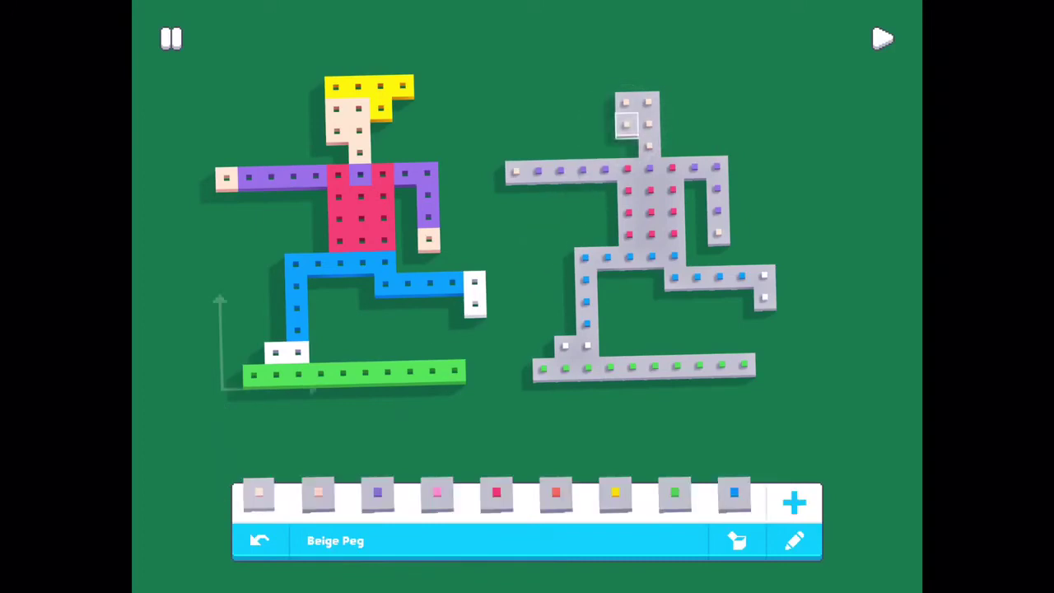
pyautogui.moveTo(615, 492)
pyautogui.mouseDown()
pyautogui.moveTo(596, 377)
pyautogui.moveTo(605, 141)
pyautogui.moveTo(625, 81)
pyautogui.mouseUp()
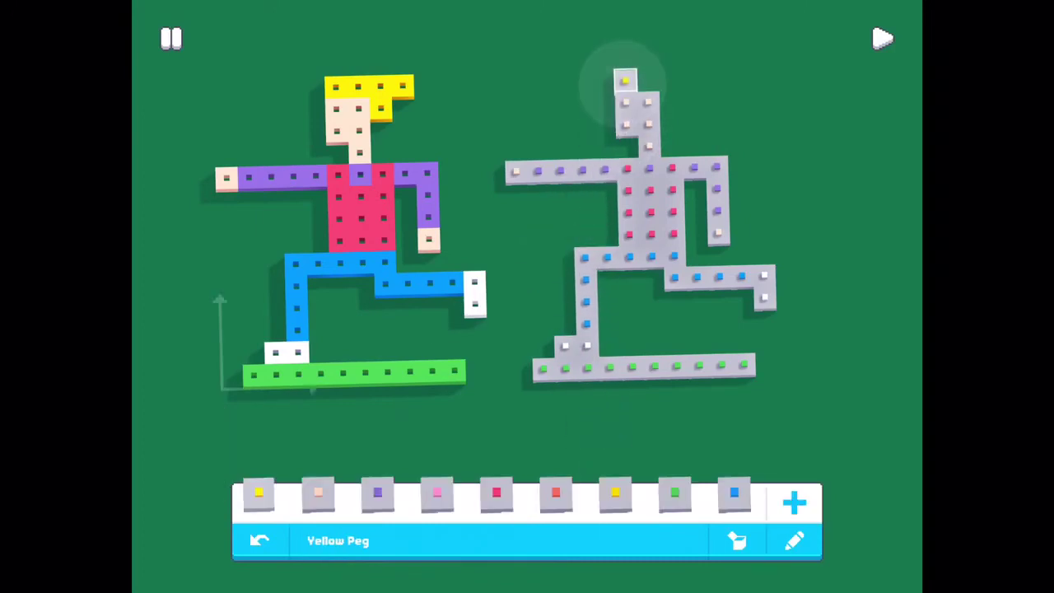
pyautogui.moveTo(612, 494); pyautogui.dragTo(650, 82)
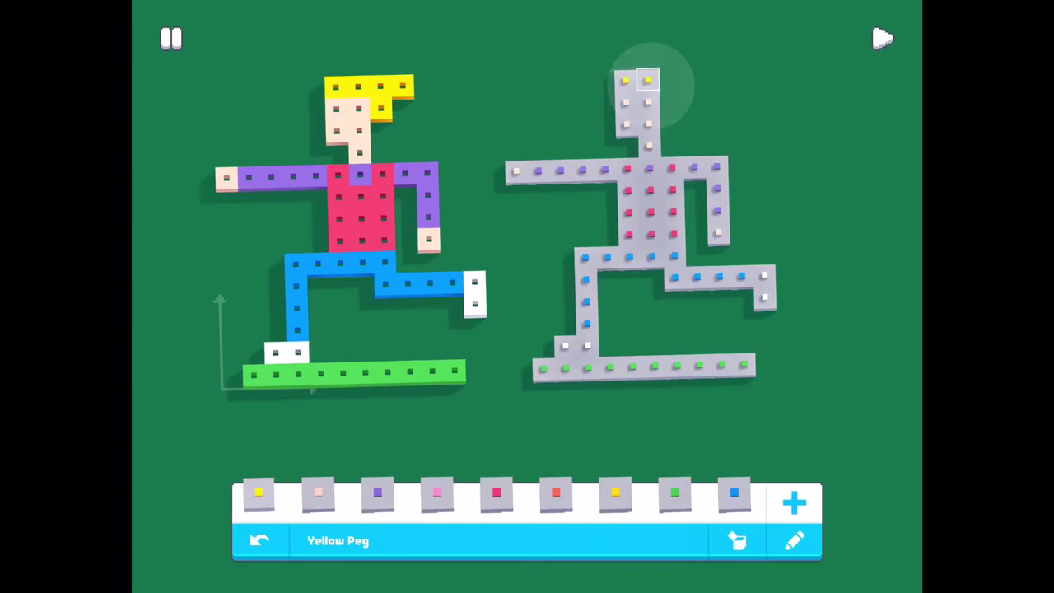
pyautogui.moveTo(614, 491)
pyautogui.mouseDown()
pyautogui.moveTo(675, 170)
pyautogui.moveTo(676, 82)
pyautogui.mouseUp()
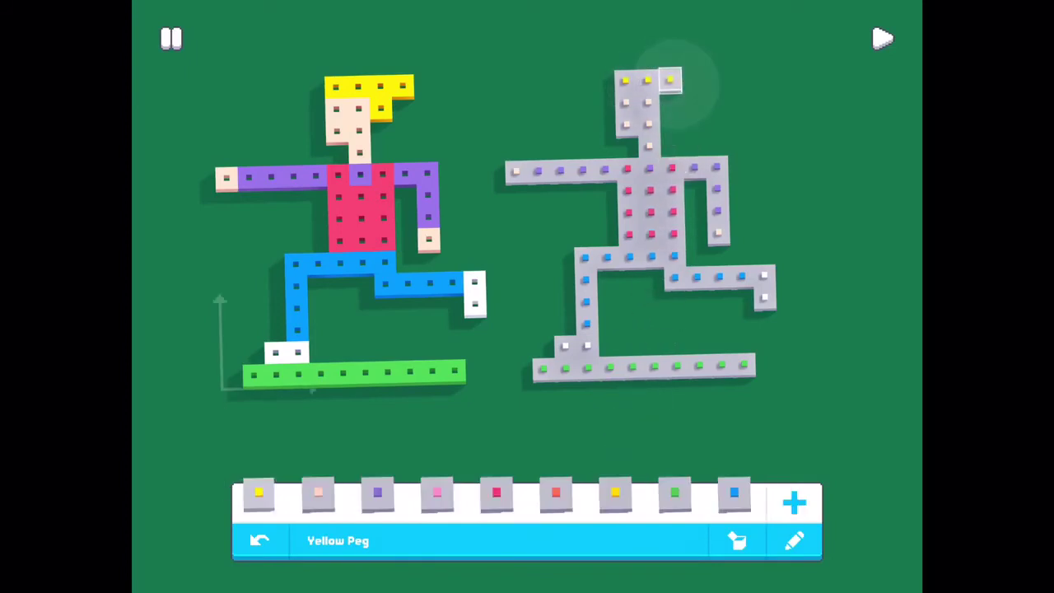
pyautogui.moveTo(616, 494)
pyautogui.mouseDown()
pyautogui.moveTo(695, 141)
pyautogui.moveTo(693, 83)
pyautogui.moveTo(612, 470)
pyautogui.moveTo(672, 103)
pyautogui.mouseUp()
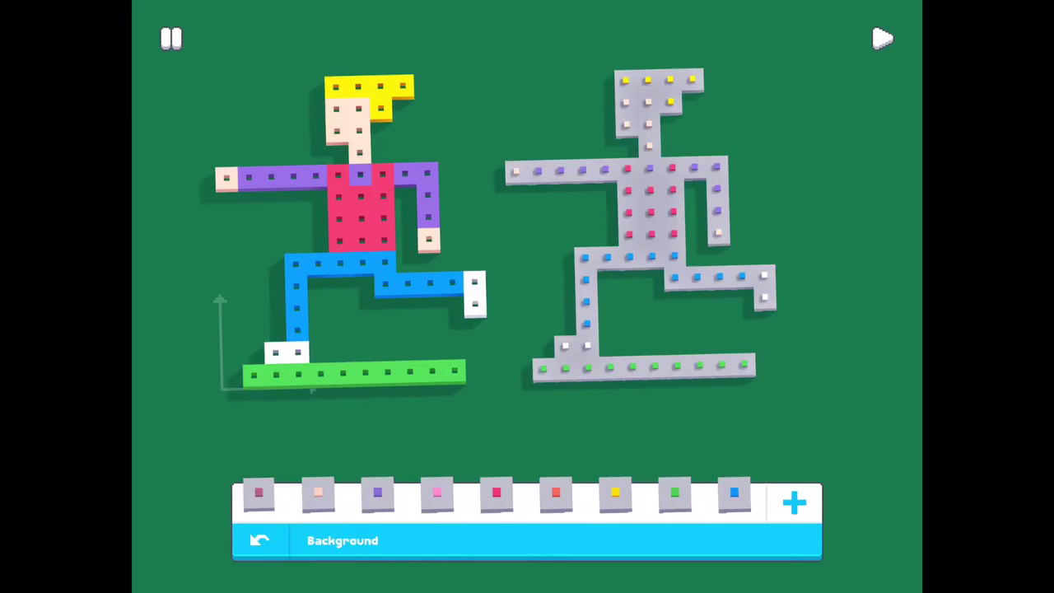
# Place the Fixel Script block, then play-test by snapping the skateboarder onto its outline
pyautogui.moveTo(461, 492); pyautogui.dragTo(593, 489)
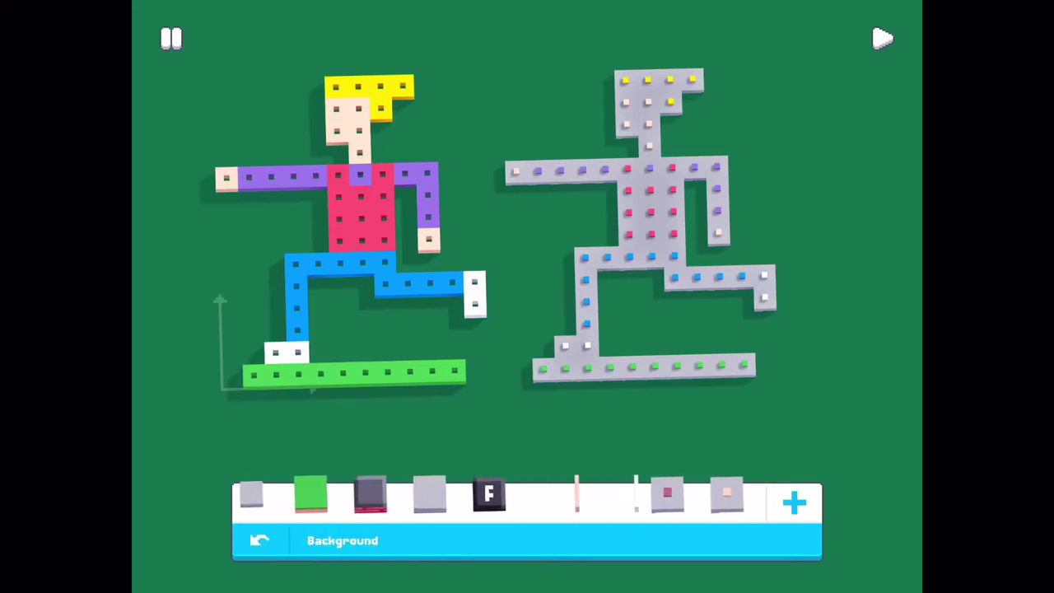
pyautogui.moveTo(495, 494); pyautogui.dragTo(839, 349)
pyautogui.click(883, 38)
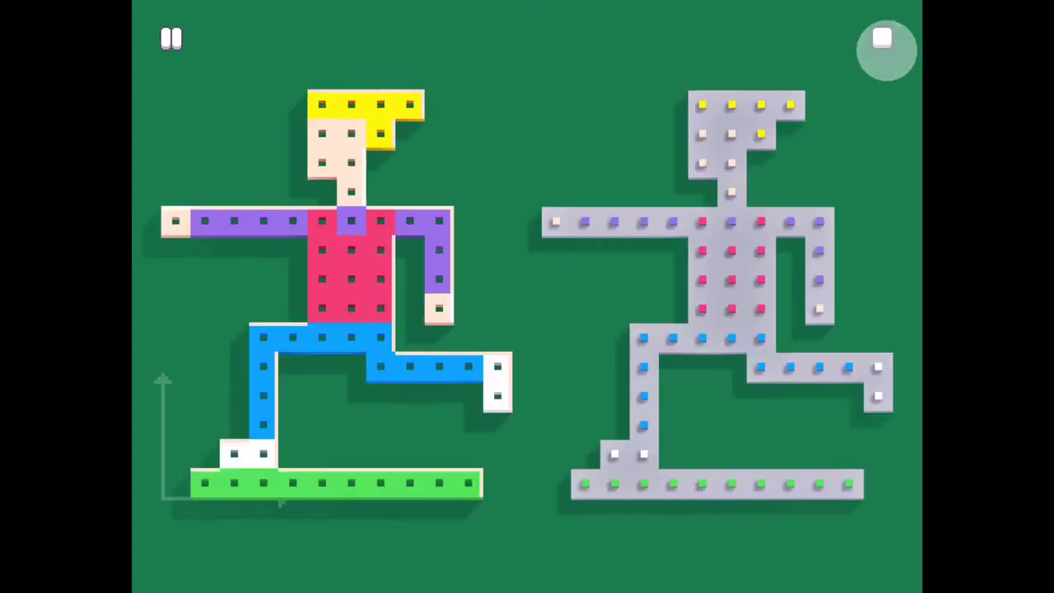
pyautogui.moveTo(336, 302); pyautogui.dragTo(718, 296)
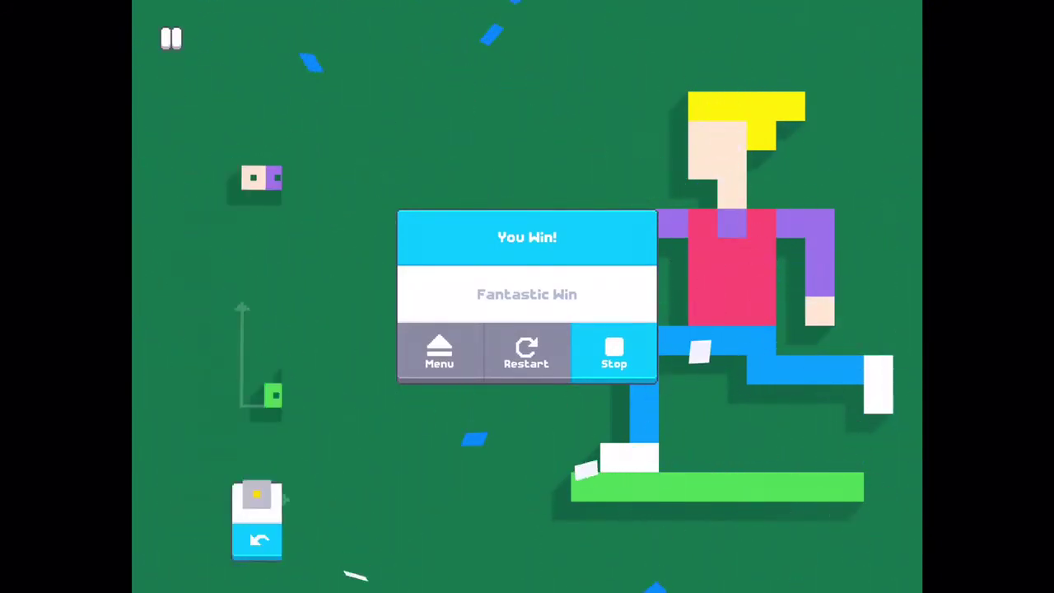
pyautogui.click(613, 352)
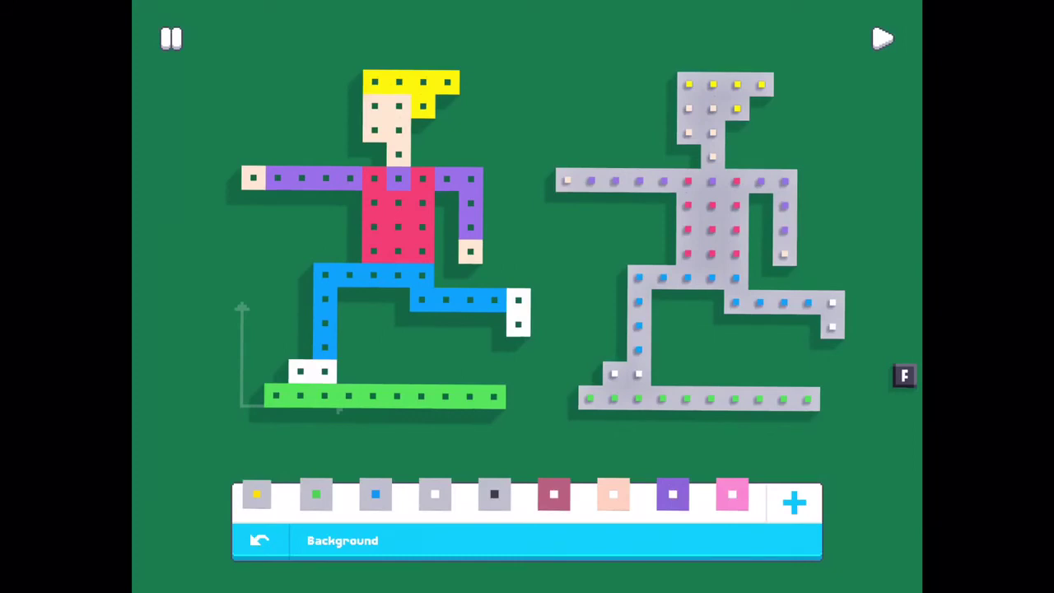
# Scatter the hair, purple arm, beige hand and yellow bar pieces, then pause to the menu
pyautogui.click(477, 60)
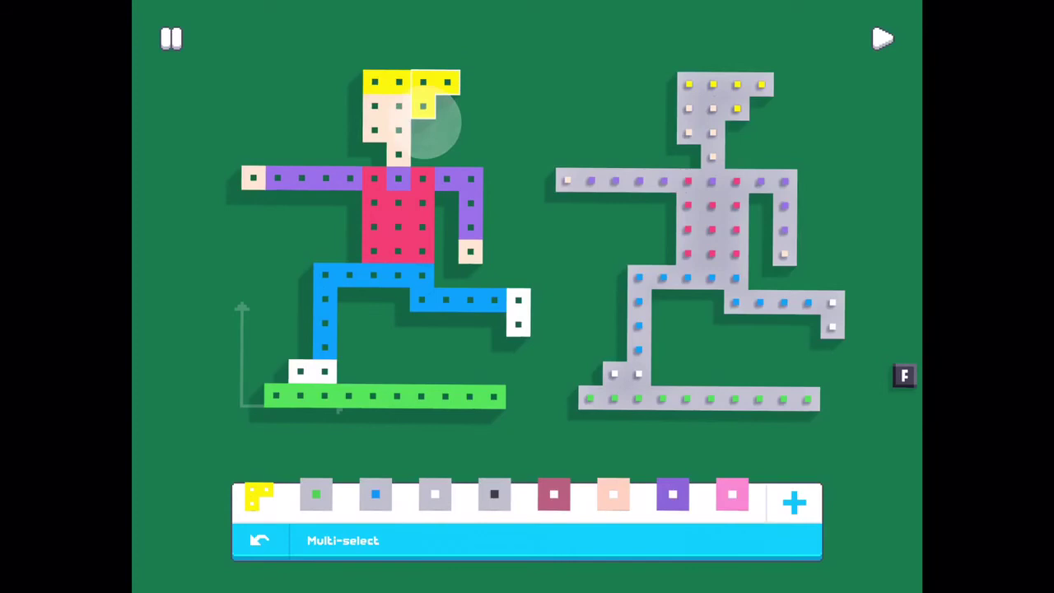
pyautogui.moveTo(418, 88); pyautogui.dragTo(592, 85)
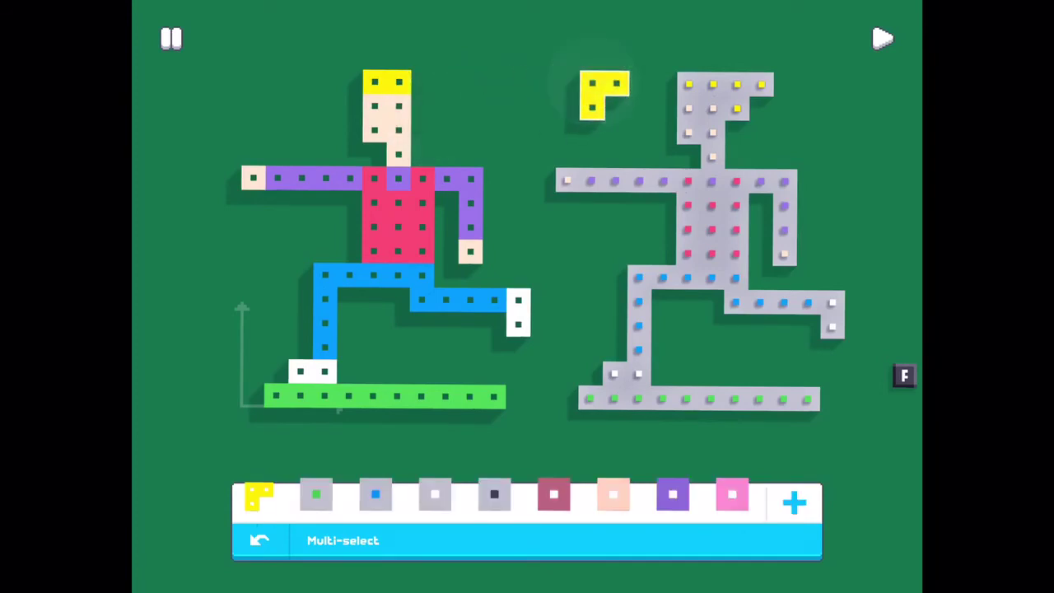
pyautogui.moveTo(481, 177)
pyautogui.mouseDown()
pyautogui.moveTo(458, 212)
pyautogui.moveTo(519, 106)
pyautogui.mouseUp()
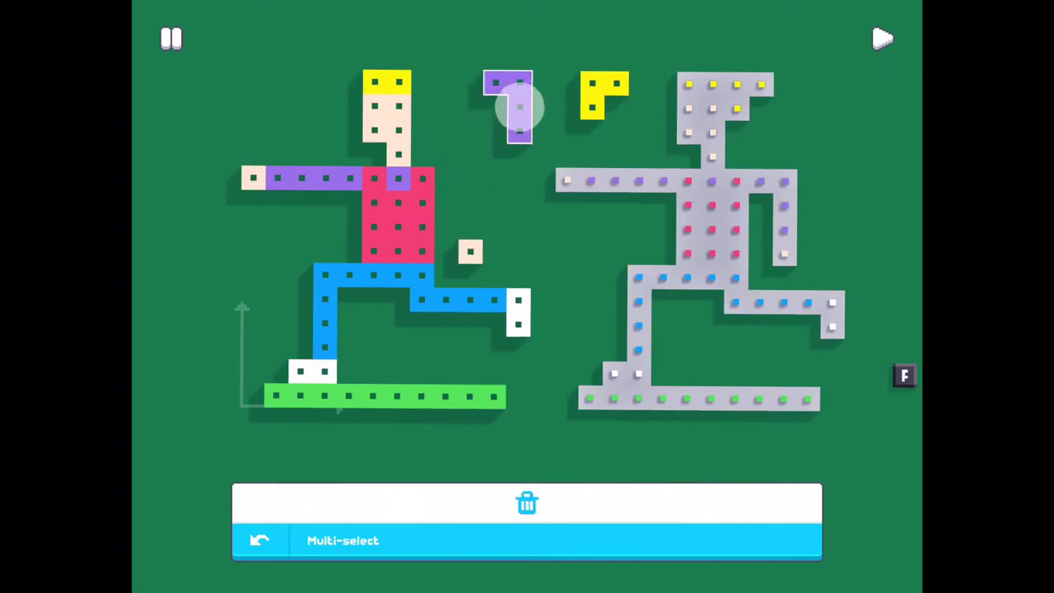
pyautogui.click(470, 252)
pyautogui.moveTo(470, 251); pyautogui.dragTo(833, 109)
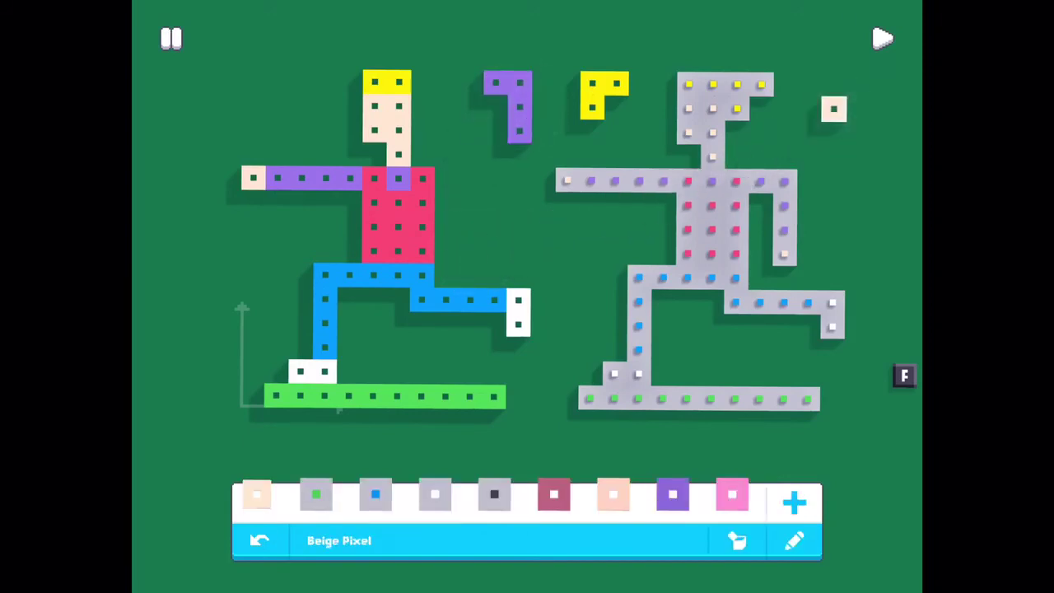
pyautogui.moveTo(385, 62)
pyautogui.mouseDown()
pyautogui.moveTo(424, 86)
pyautogui.moveTo(554, 228)
pyautogui.moveTo(628, 228)
pyautogui.mouseUp()
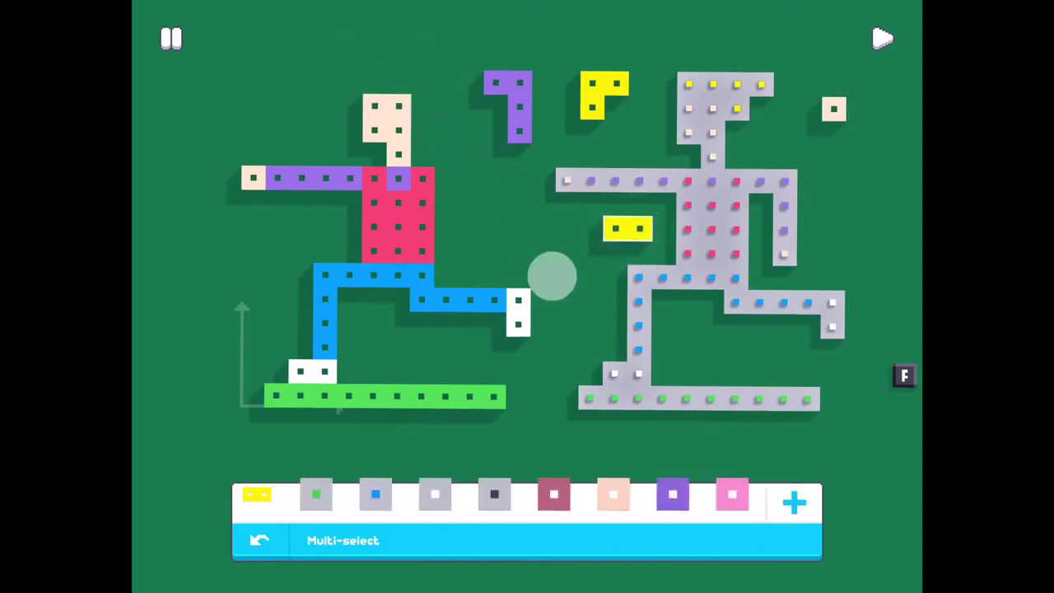
pyautogui.moveTo(552, 277)
pyautogui.mouseDown()
pyautogui.moveTo(514, 333)
pyautogui.moveTo(572, 306)
pyautogui.mouseUp()
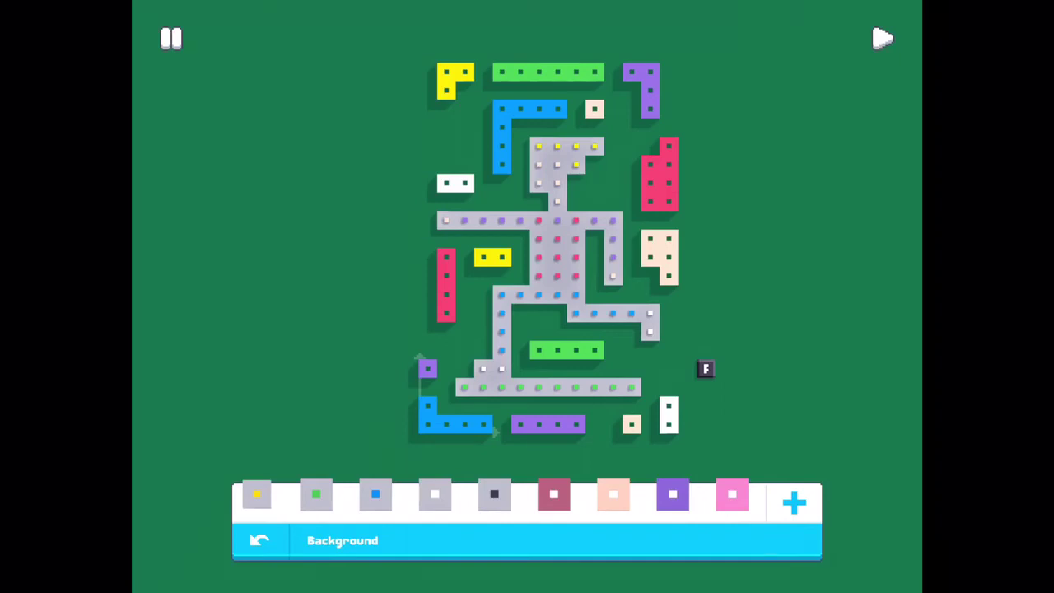
pyautogui.click(171, 38)
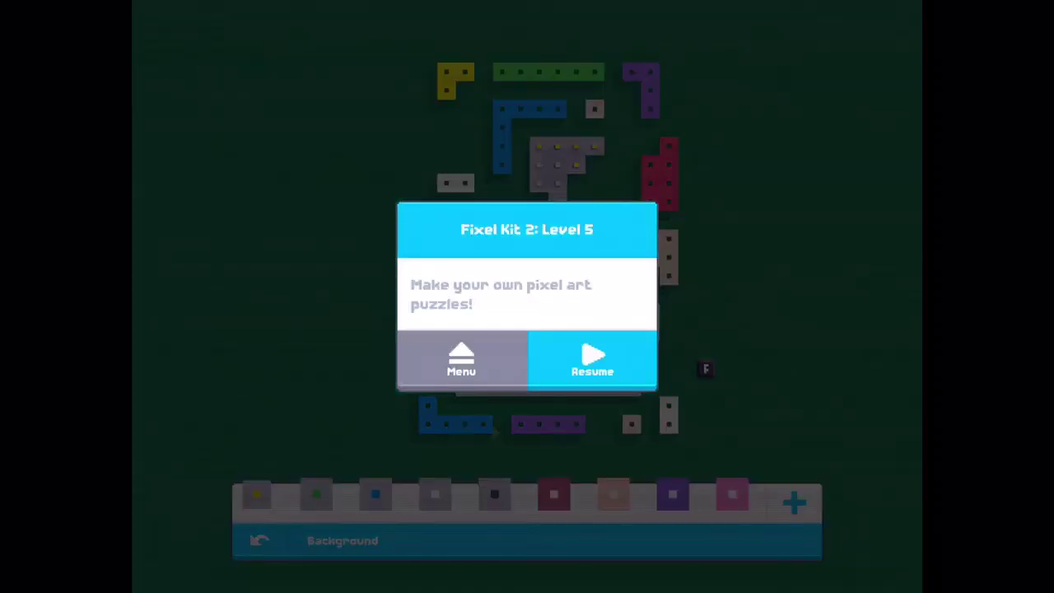
pyautogui.click(463, 359)
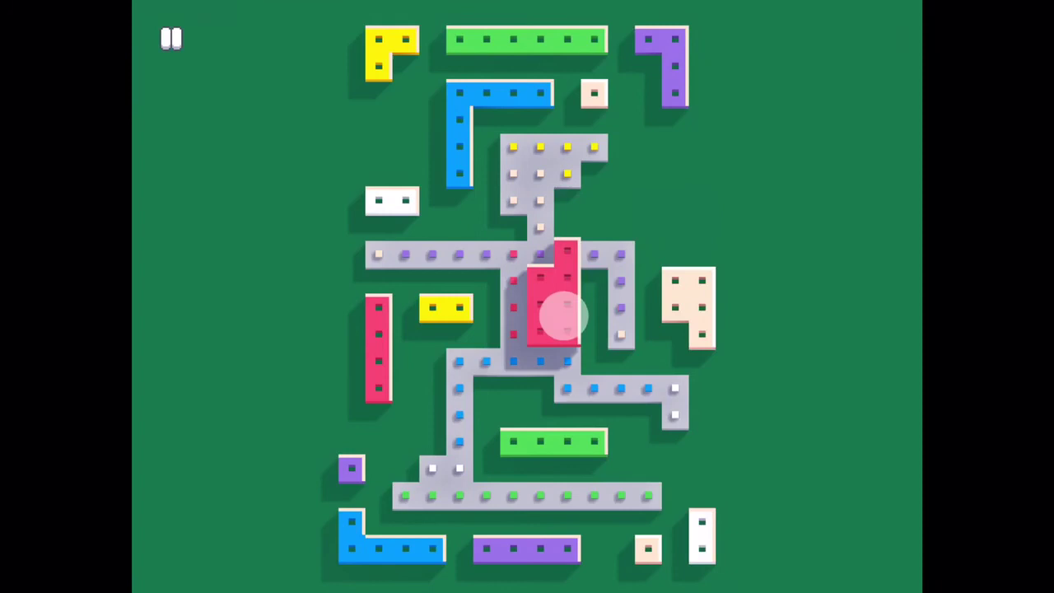
# Fit the red torso, yellow hair, cream face, white feet and green skateboard pieces
pyautogui.moveTo(379, 346); pyautogui.dragTo(513, 319)
pyautogui.moveTo(436, 308); pyautogui.dragTo(525, 145)
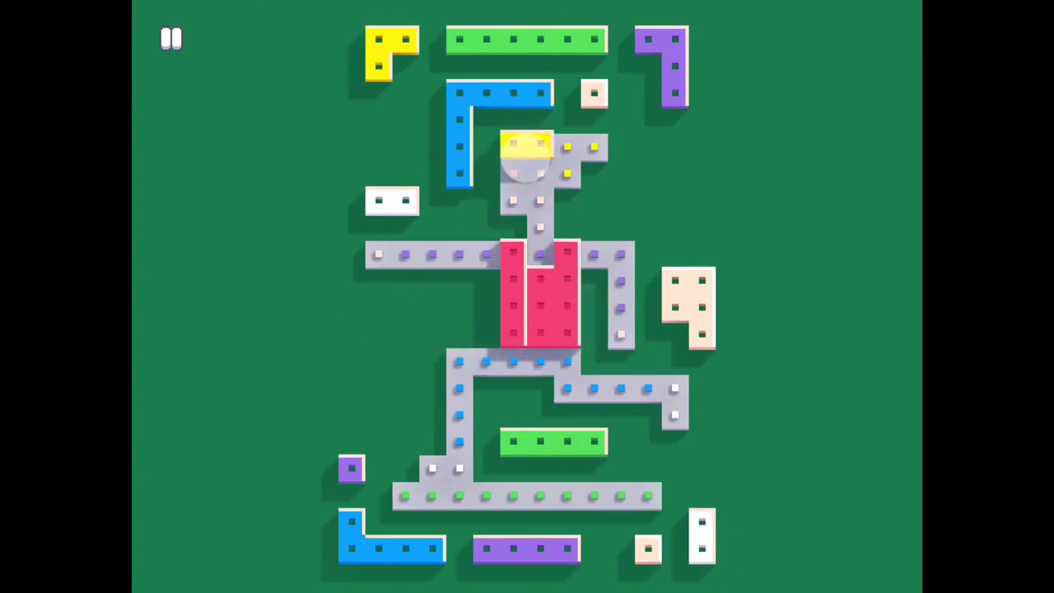
pyautogui.moveTo(392, 51); pyautogui.dragTo(581, 158)
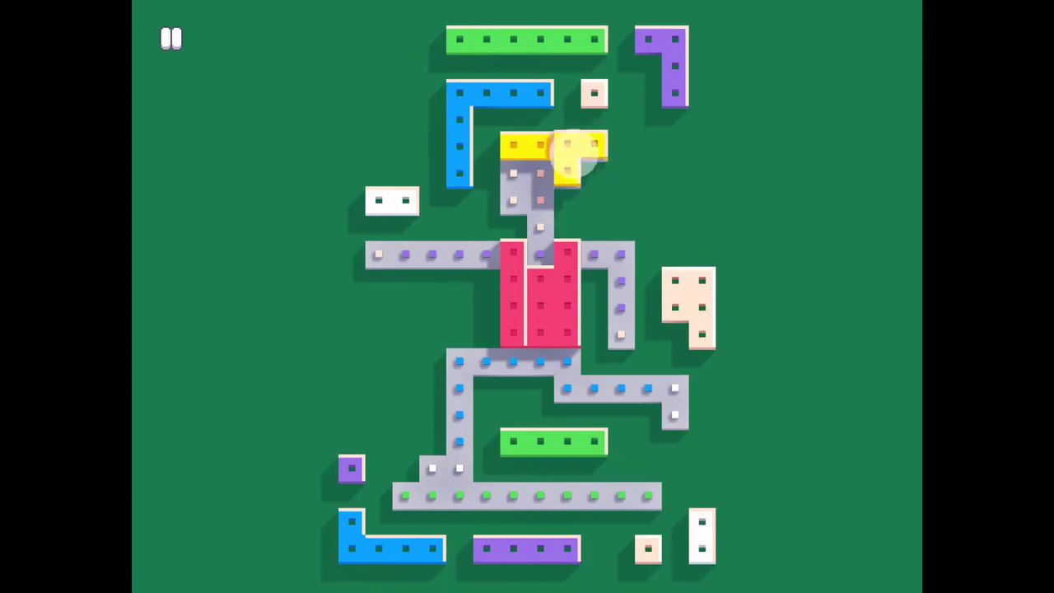
pyautogui.moveTo(689, 306); pyautogui.dragTo(535, 206)
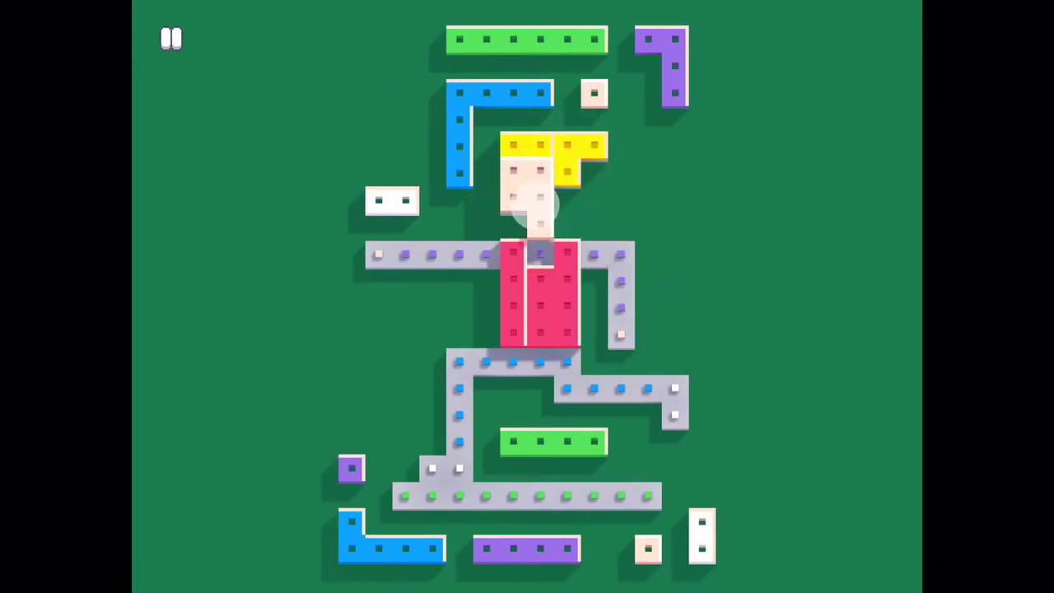
pyautogui.moveTo(392, 200); pyautogui.dragTo(446, 467)
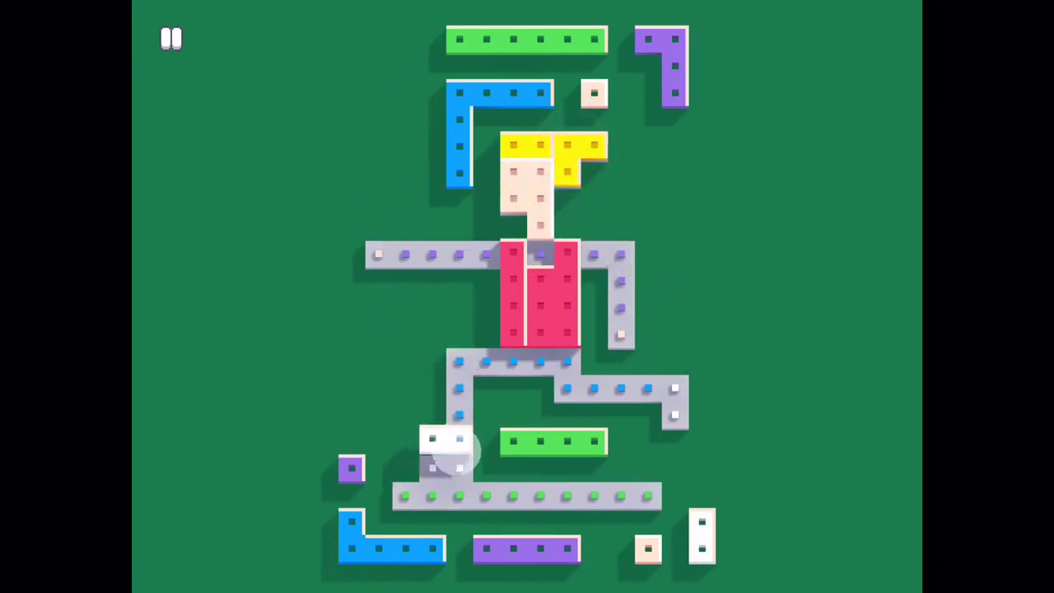
pyautogui.moveTo(701, 536); pyautogui.dragTo(681, 411)
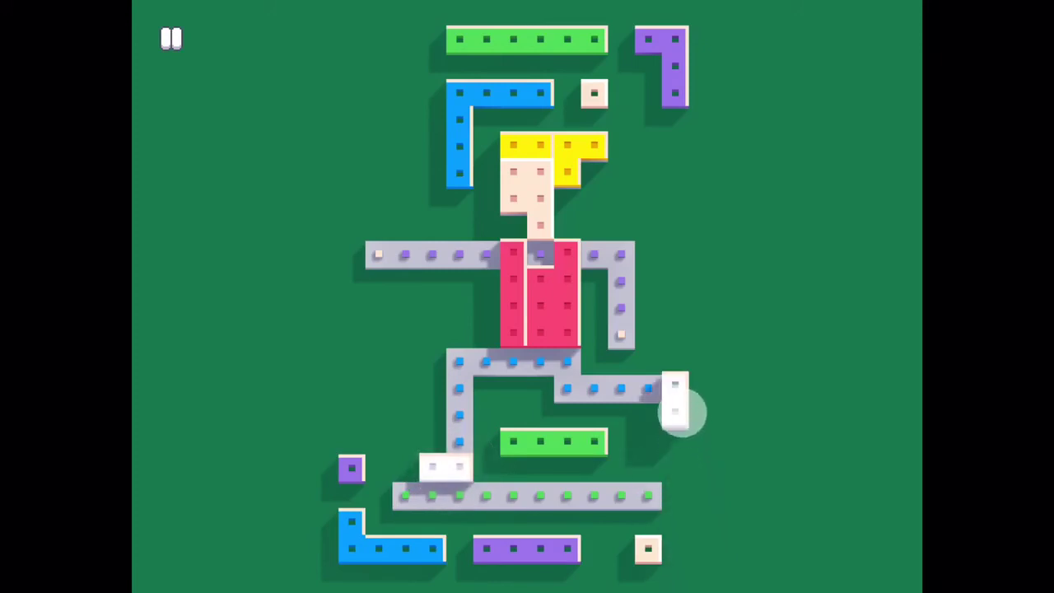
pyautogui.moveTo(553, 442); pyautogui.dragTo(605, 488)
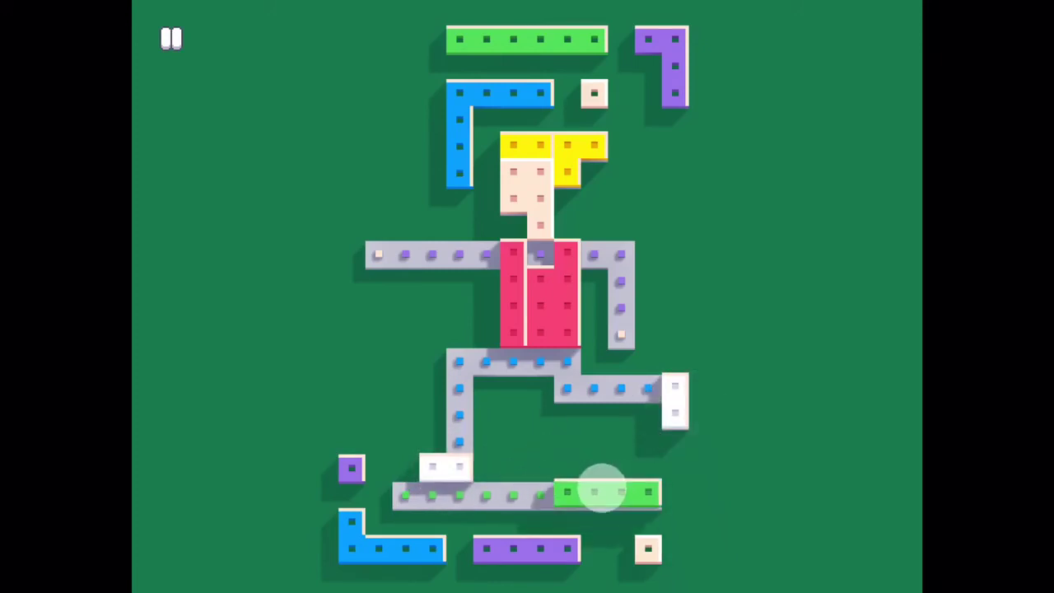
pyautogui.moveTo(538, 42)
pyautogui.mouseDown()
pyautogui.moveTo(515, 478)
pyautogui.moveTo(489, 511)
pyautogui.mouseUp()
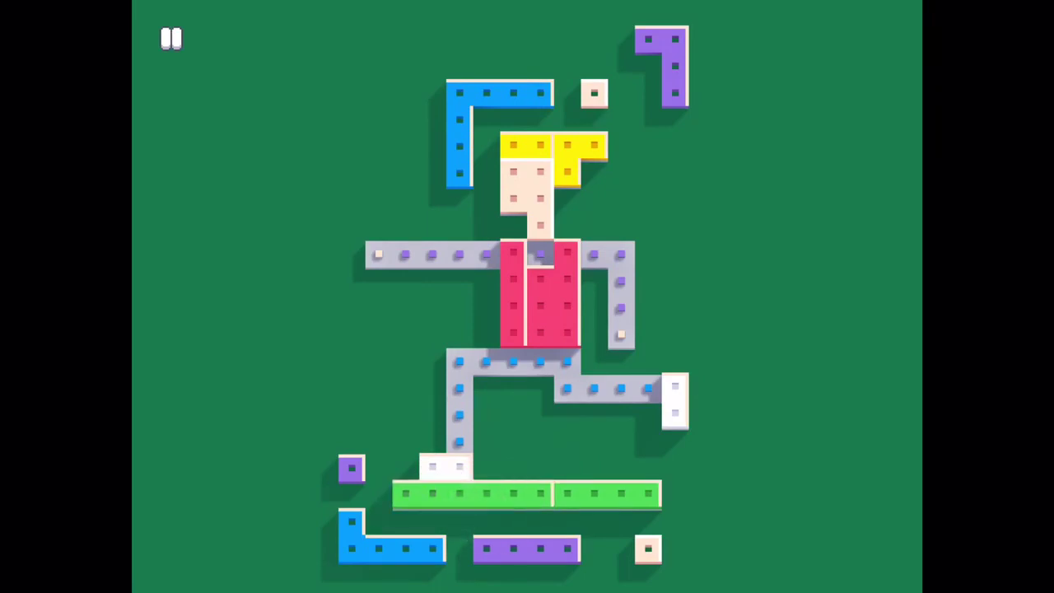
# Fit the blue legs, purple arms, peach hands and purple chest square to win
pyautogui.moveTo(461, 103); pyautogui.dragTo(466, 376)
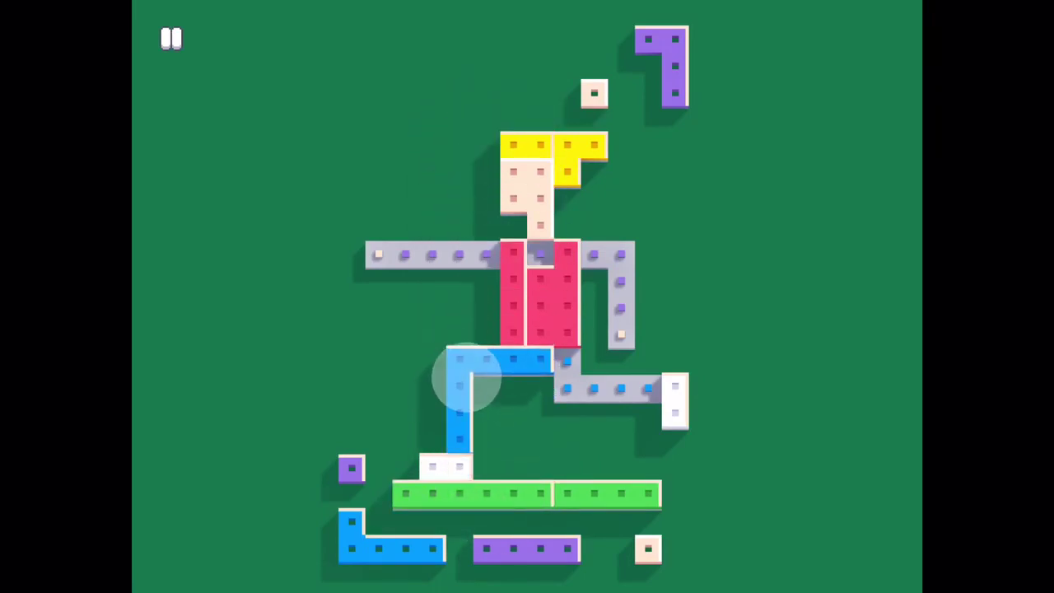
pyautogui.moveTo(367, 551)
pyautogui.mouseDown()
pyautogui.moveTo(496, 486)
pyautogui.moveTo(590, 401)
pyautogui.mouseUp()
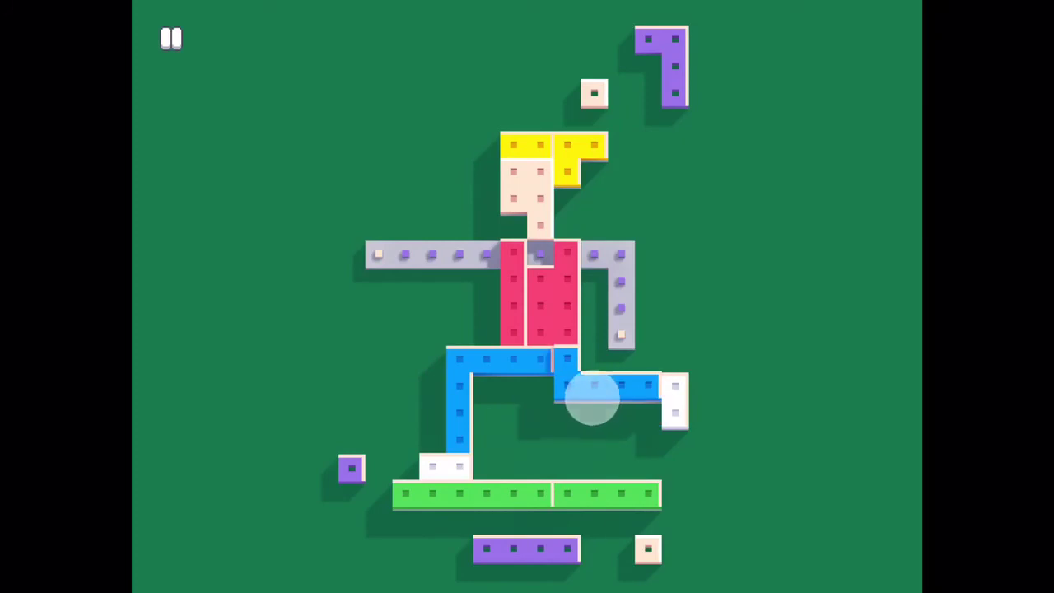
pyautogui.moveTo(671, 58)
pyautogui.mouseDown()
pyautogui.moveTo(653, 207)
pyautogui.moveTo(631, 271)
pyautogui.mouseUp()
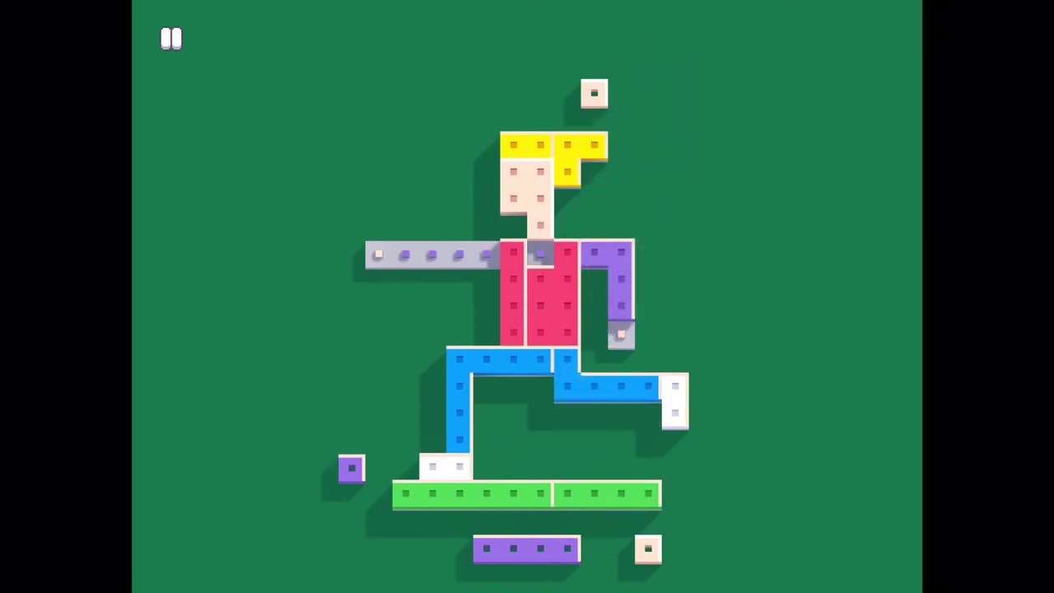
pyautogui.moveTo(594, 93)
pyautogui.mouseDown()
pyautogui.moveTo(619, 160)
pyautogui.moveTo(621, 333)
pyautogui.mouseUp()
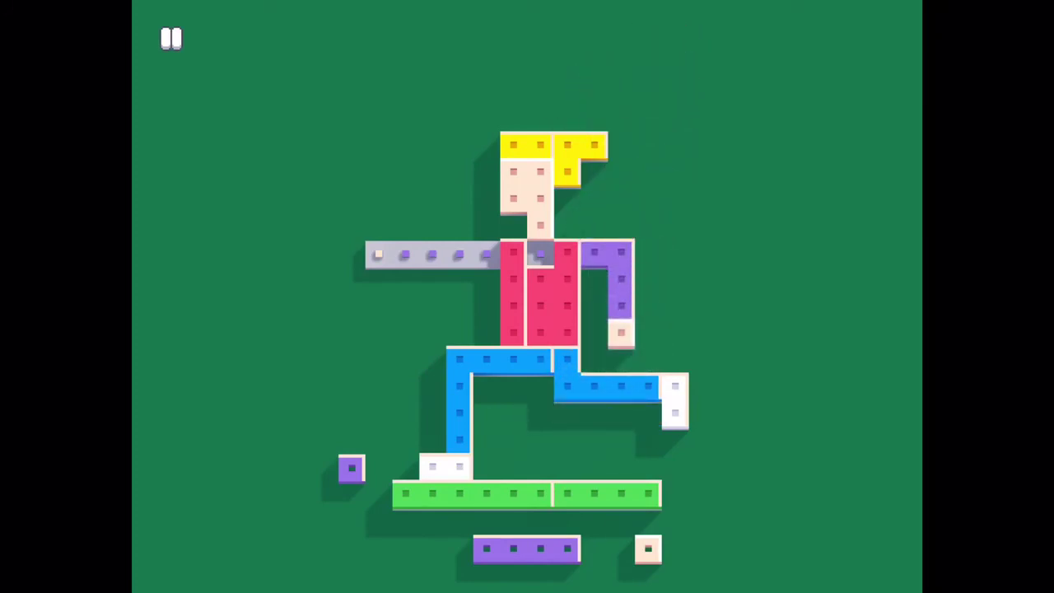
pyautogui.moveTo(536, 552)
pyautogui.mouseDown()
pyautogui.moveTo(510, 496)
pyautogui.moveTo(463, 266)
pyautogui.mouseUp()
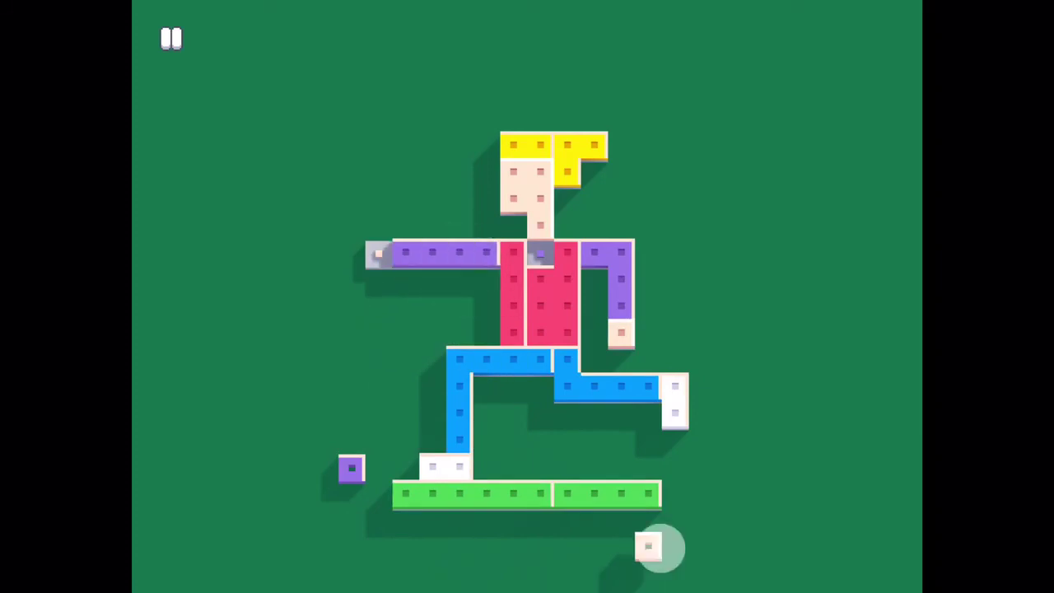
pyautogui.moveTo(659, 548)
pyautogui.mouseDown()
pyautogui.moveTo(486, 346)
pyautogui.moveTo(398, 265)
pyautogui.mouseUp()
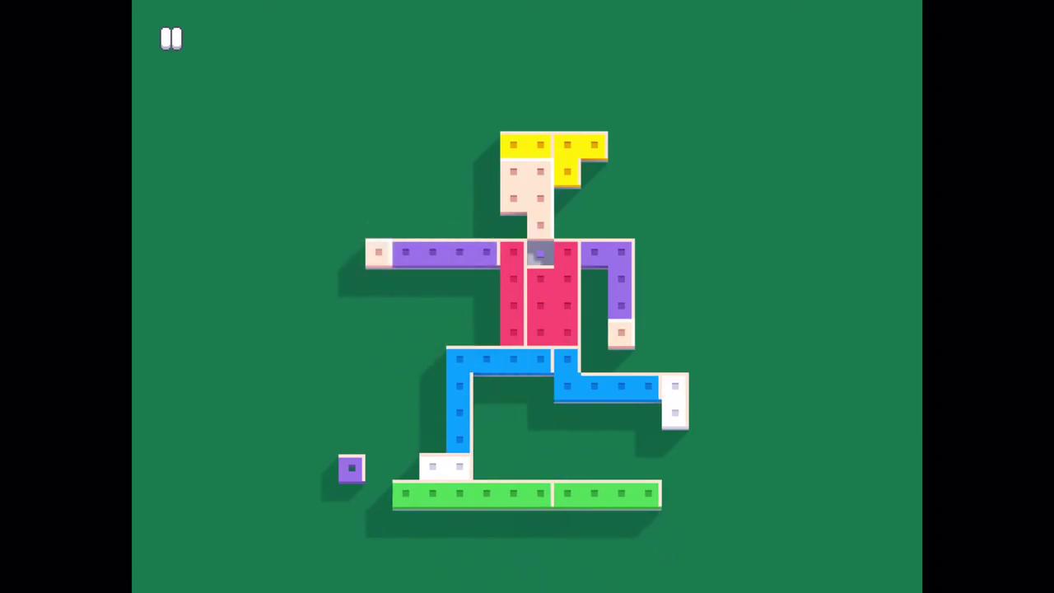
pyautogui.moveTo(351, 467); pyautogui.dragTo(538, 256)
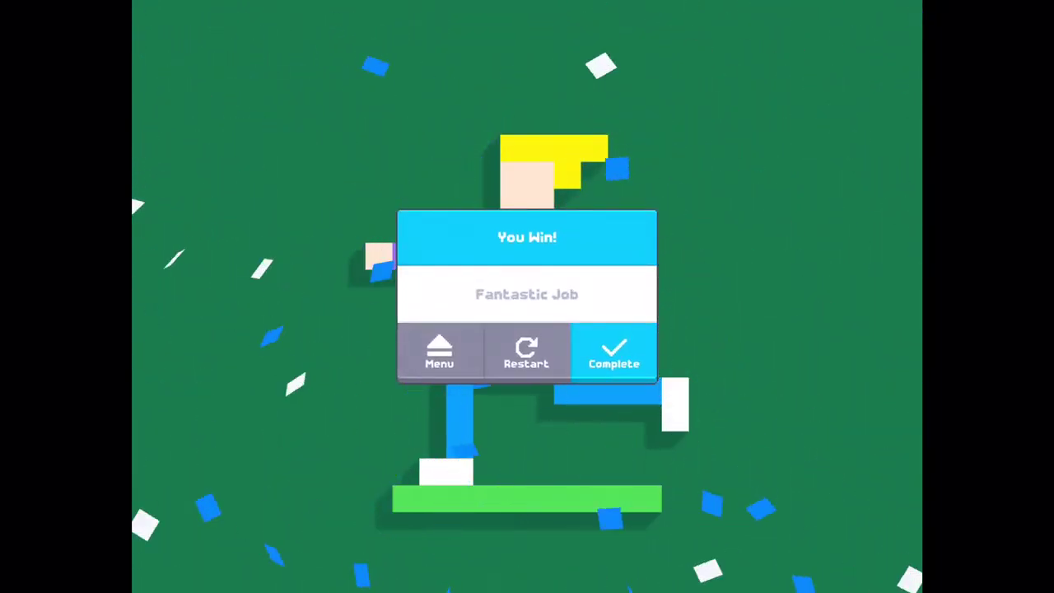
# Choose Complete on the You Win dialog to return to the level list
pyautogui.click(613, 352)
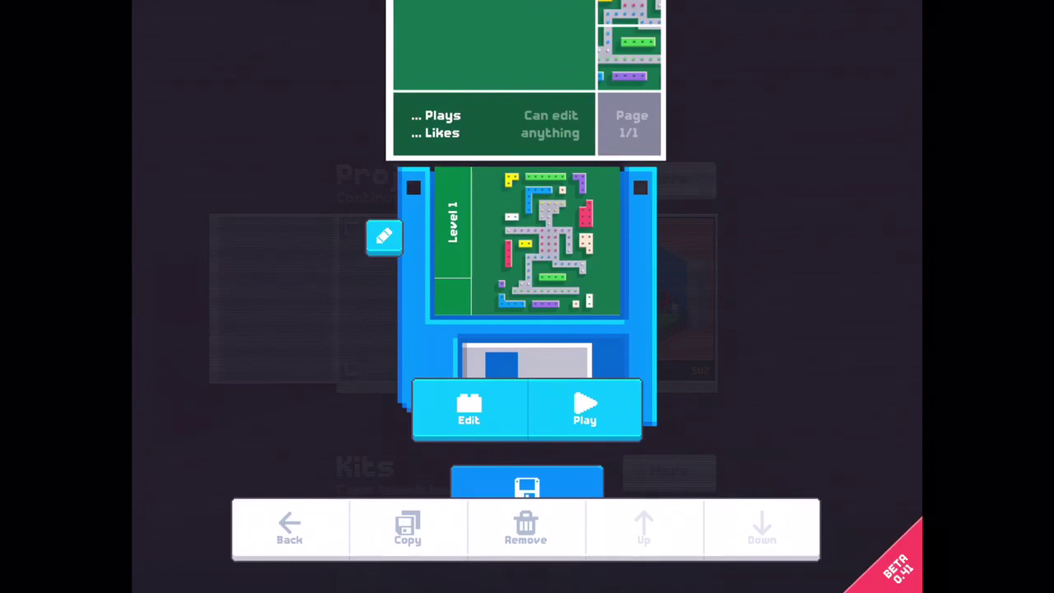
# Rename the skateboarder level to 'This Way' using its pencil button
pyautogui.click(383, 237)
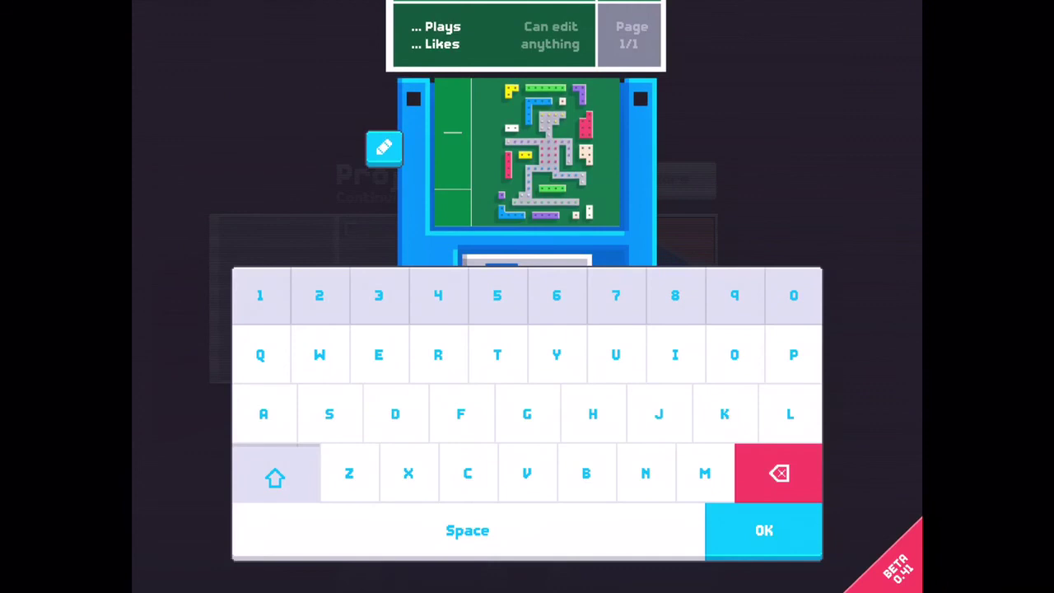
pyautogui.write('Thi')
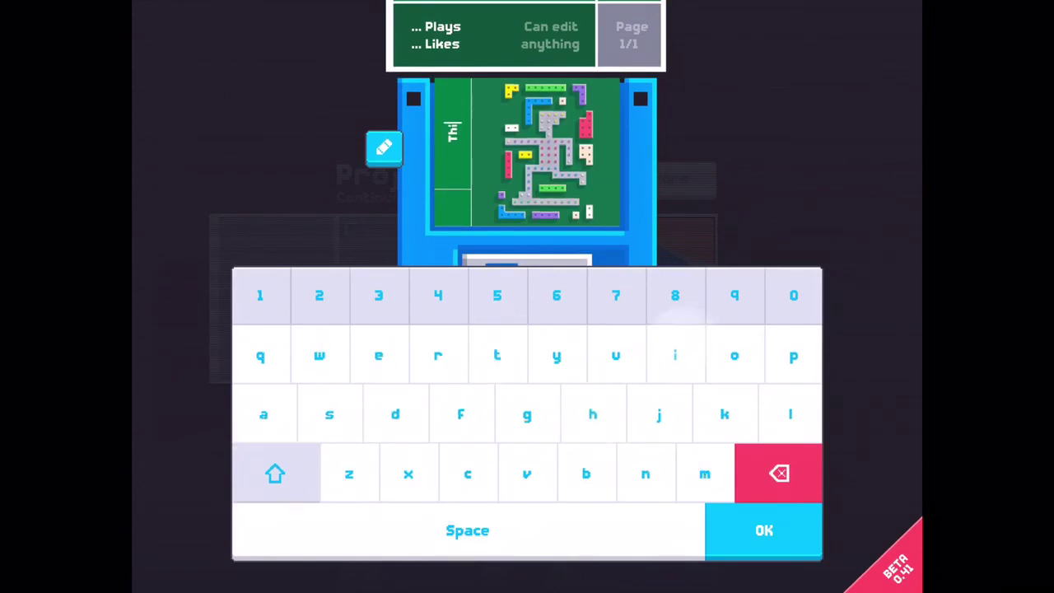
pyautogui.write('s Wa')
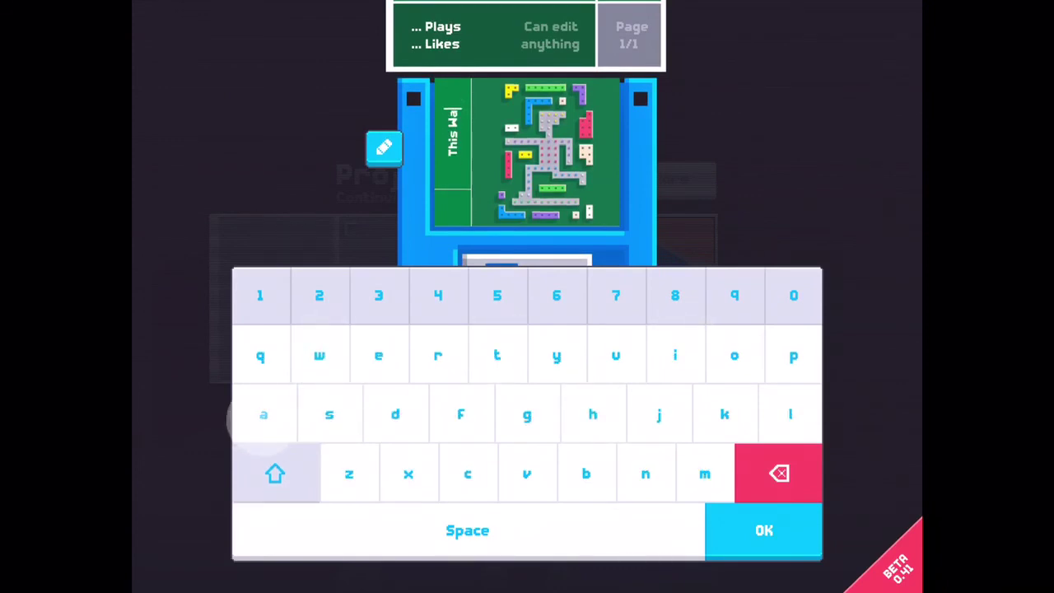
pyautogui.write('y')
pyautogui.click(764, 531)
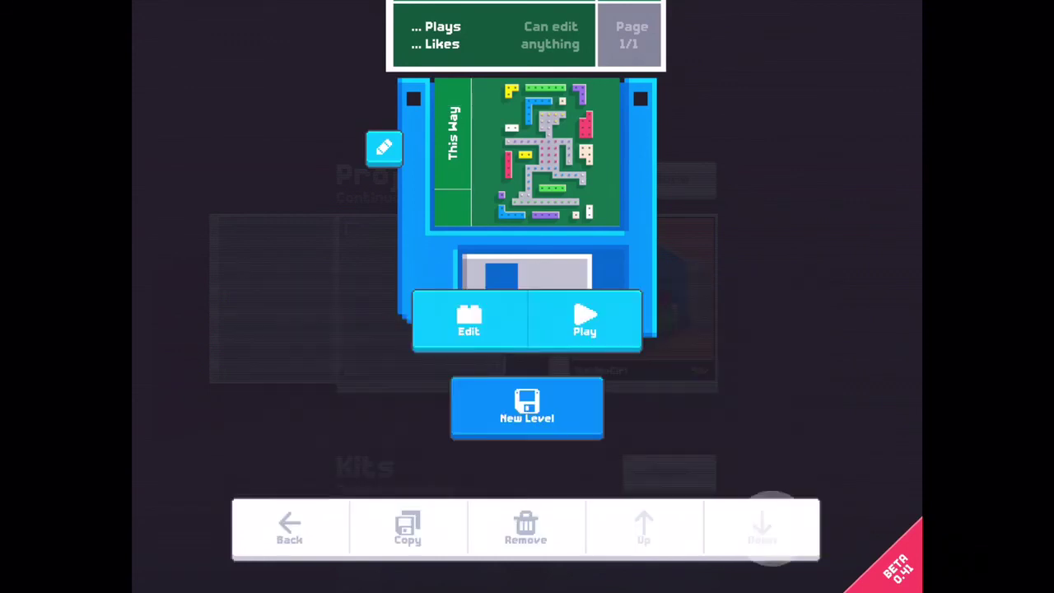
pyautogui.moveTo(774, 280); pyautogui.dragTo(771, 420)
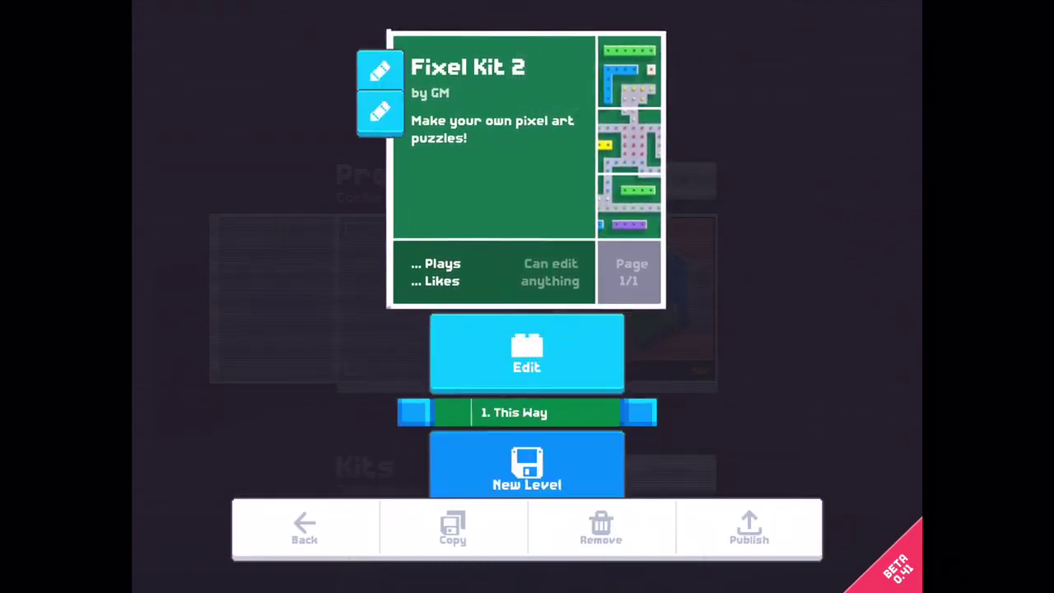
# Trim the Fixel Kit 2 title to 'Fixel' and append 'Children', making 'FixelChildren'
pyautogui.click(380, 71)
pyautogui.click(779, 474)
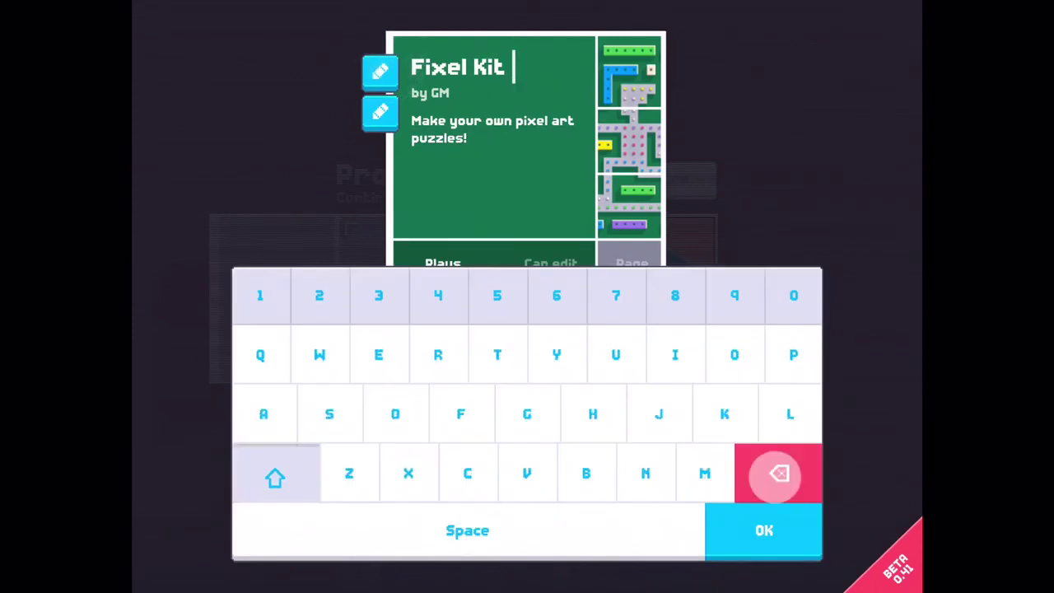
pyautogui.click(779, 473)
pyautogui.click(779, 473)
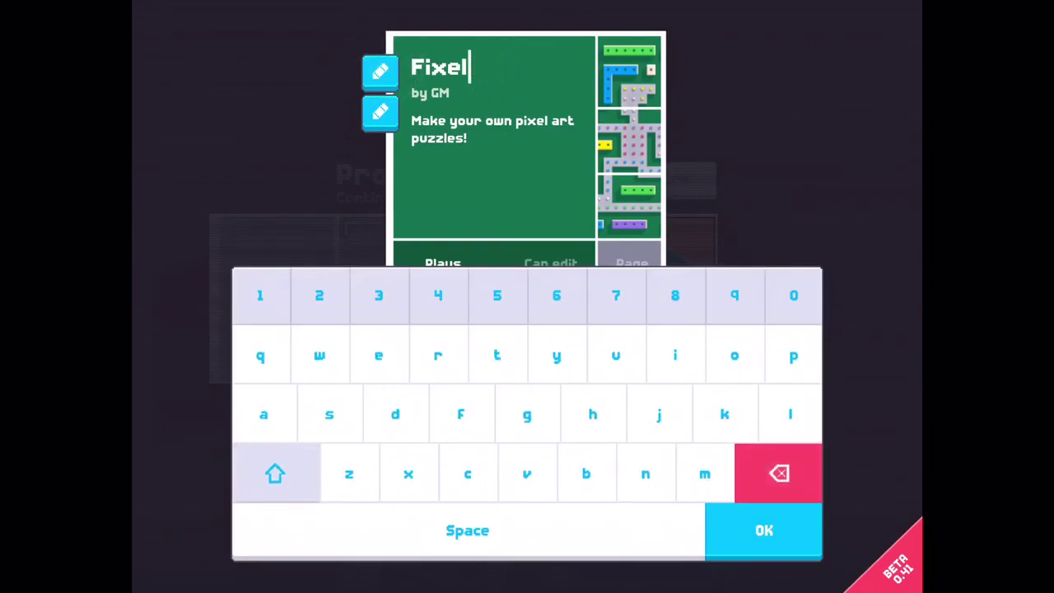
pyautogui.click(275, 473)
pyautogui.click(467, 474)
pyautogui.write('hi')
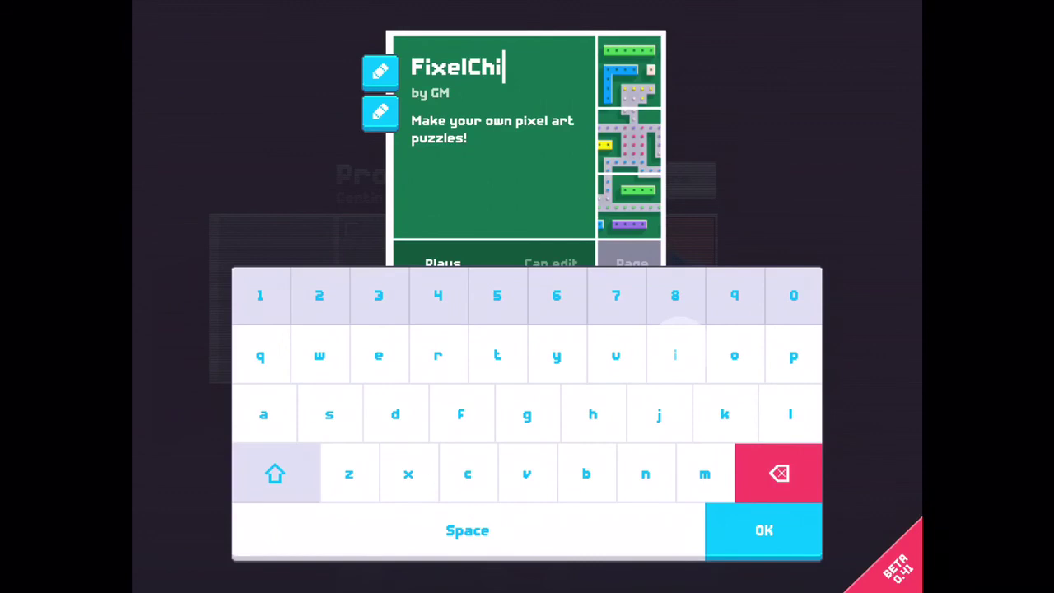
pyautogui.write('ldre')
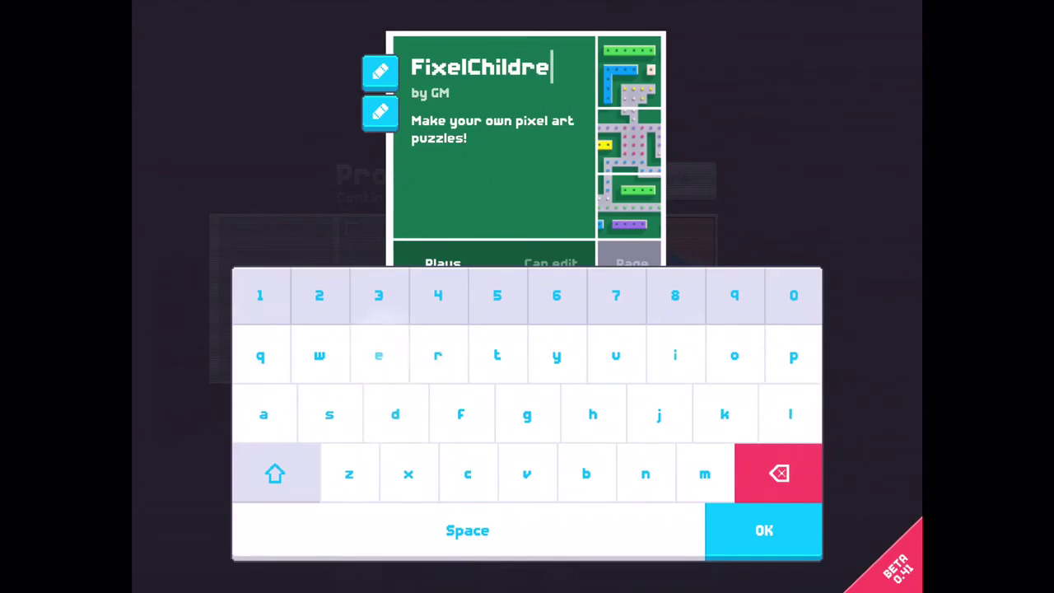
pyautogui.write('n')
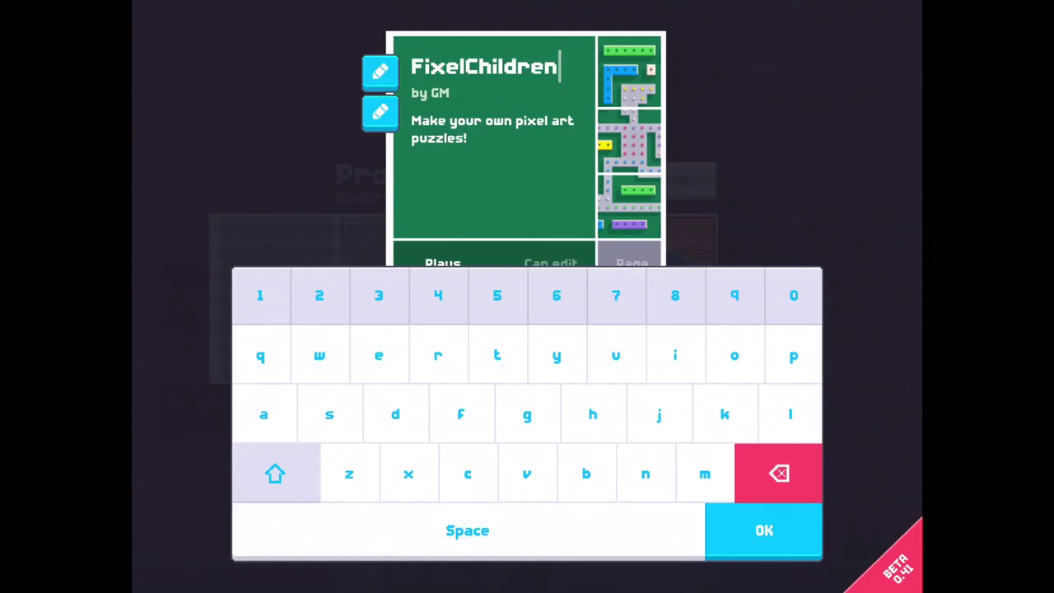
pyautogui.press('Return')
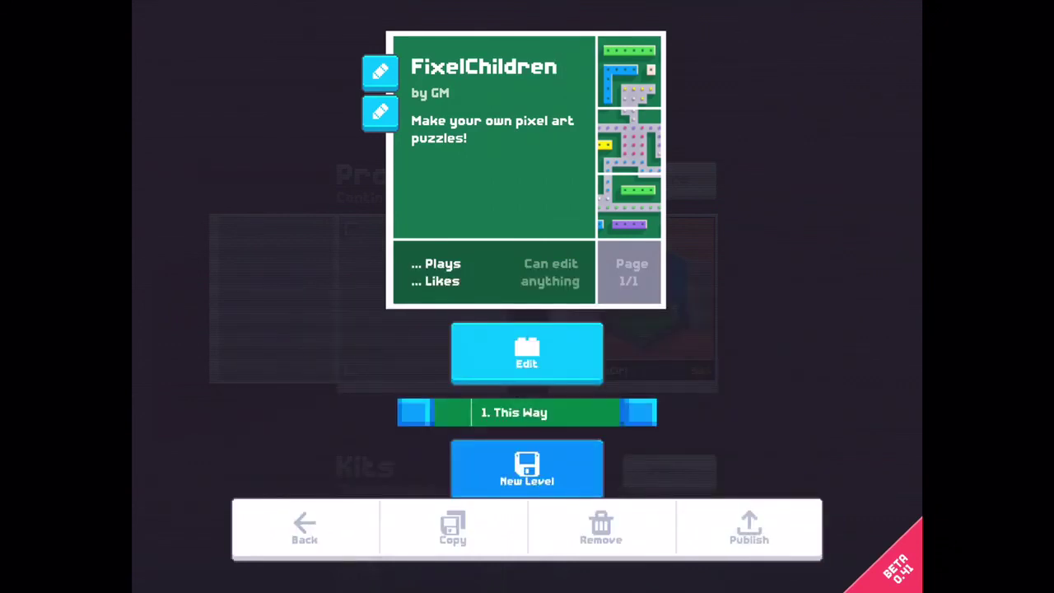